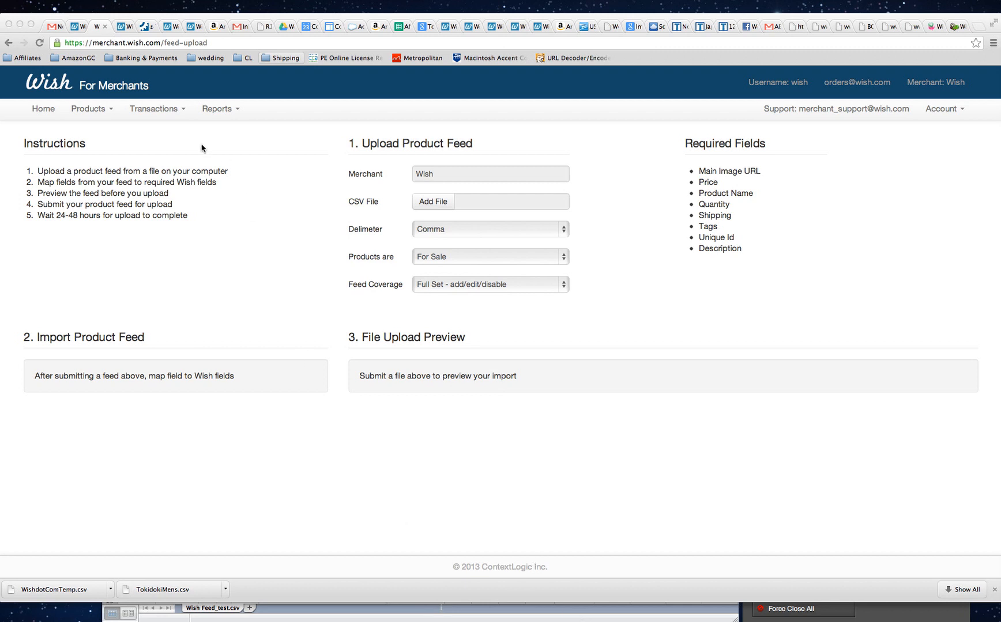
- Open the test product page, switch to Wish Feed_test.csv in Excel, and enter TEST01 as the first product's Internal SKU
click(121, 25)
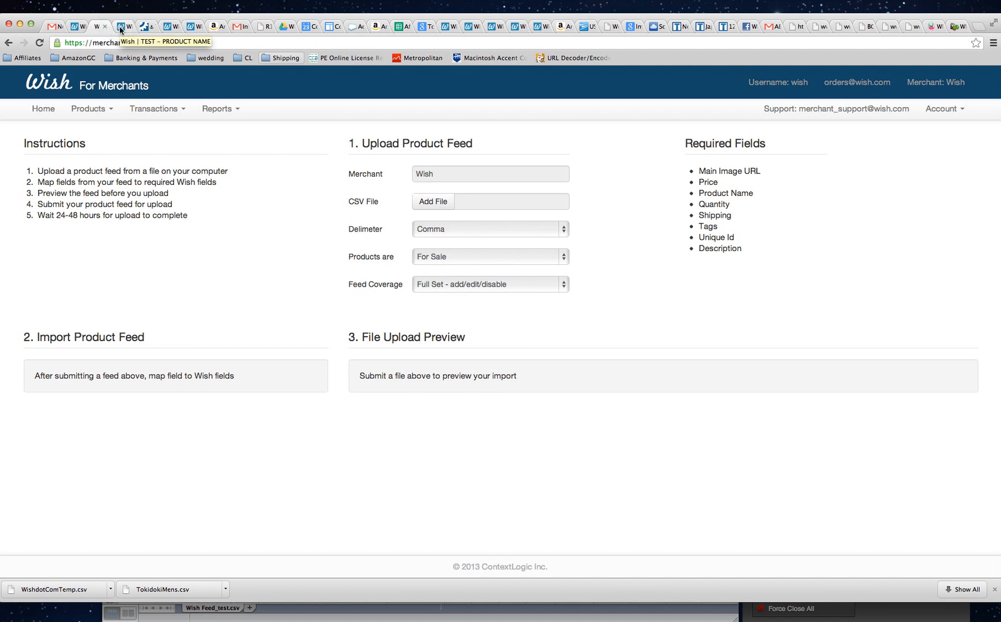
click(120, 28)
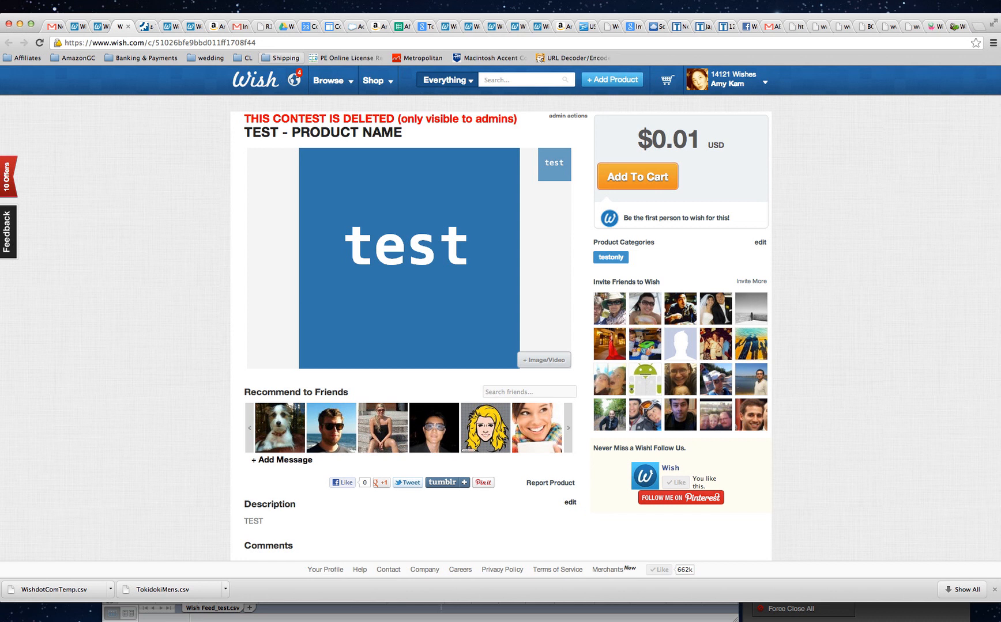
click(733, 606)
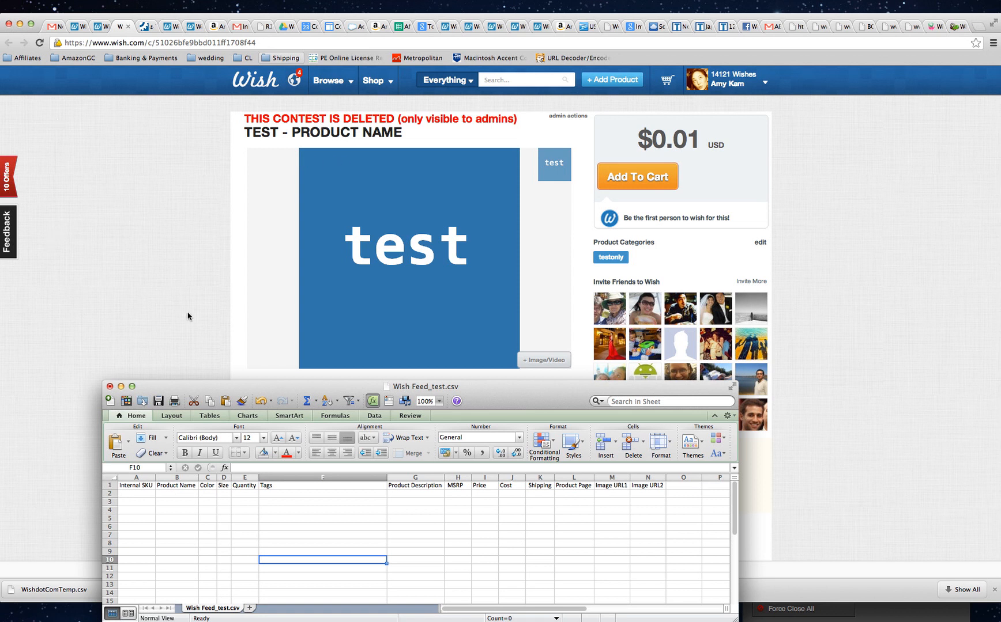
click(146, 494)
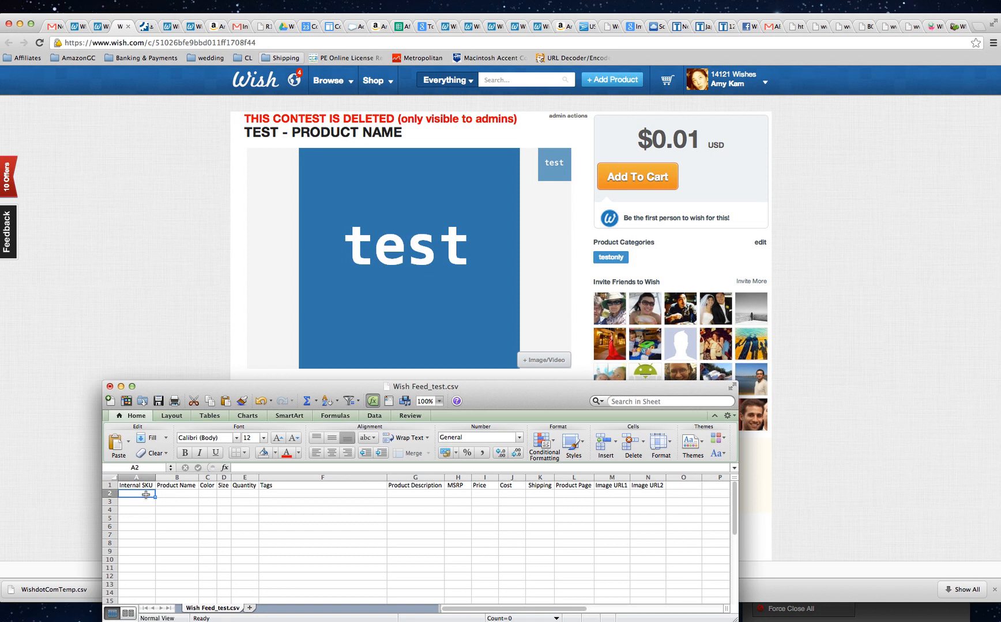
text(TEST01)
key(Tab)
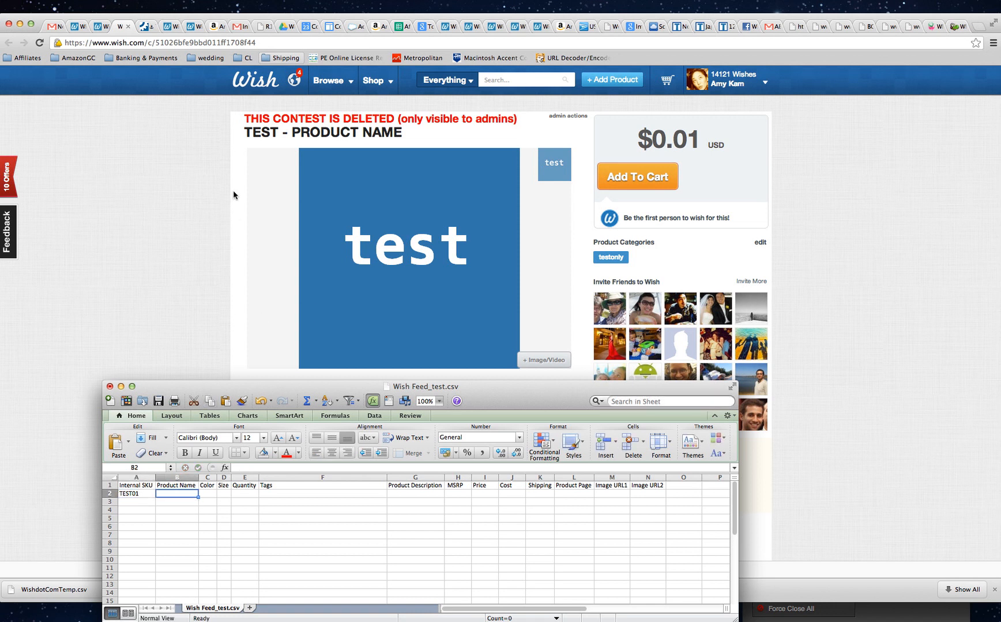
- Copy the title "TEST - PRODUCT NAME" from the Wish product page into the Product Name cell of the TEST01 row
click(209, 133)
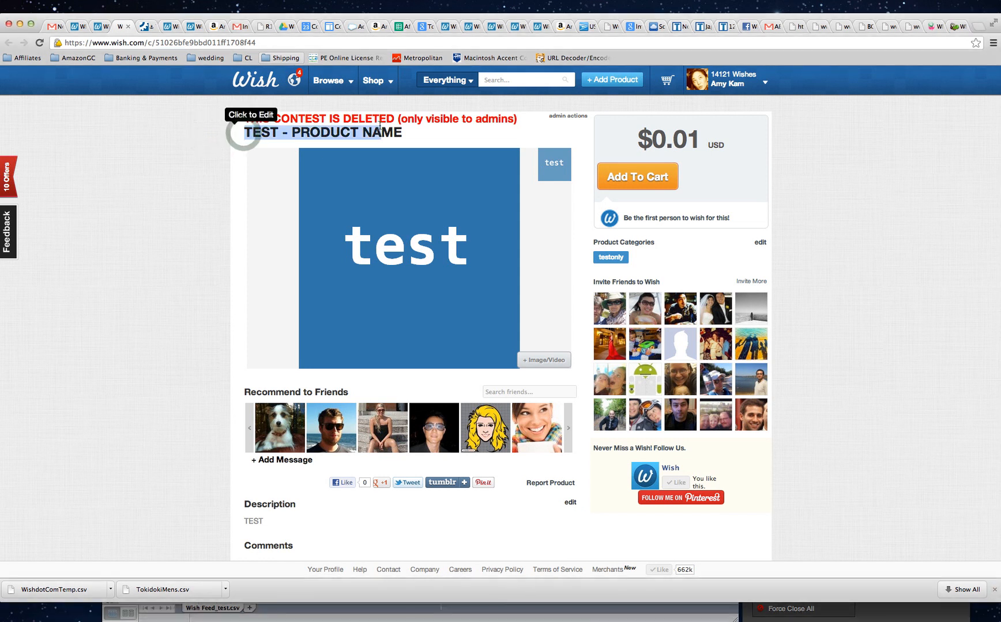
click(403, 133)
drag(403, 132, 247, 131)
key(super+c)
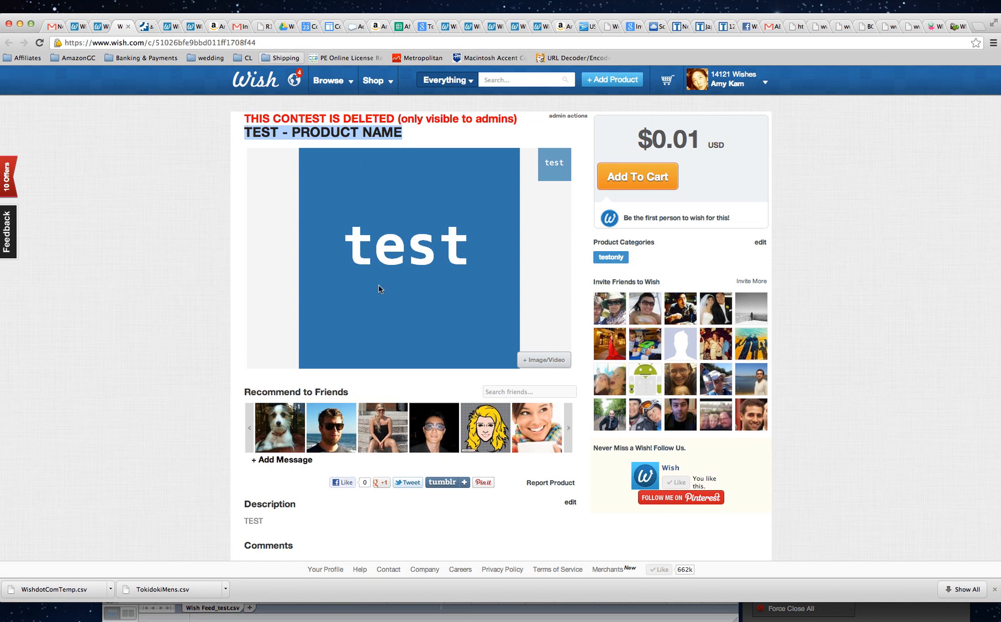
click(314, 617)
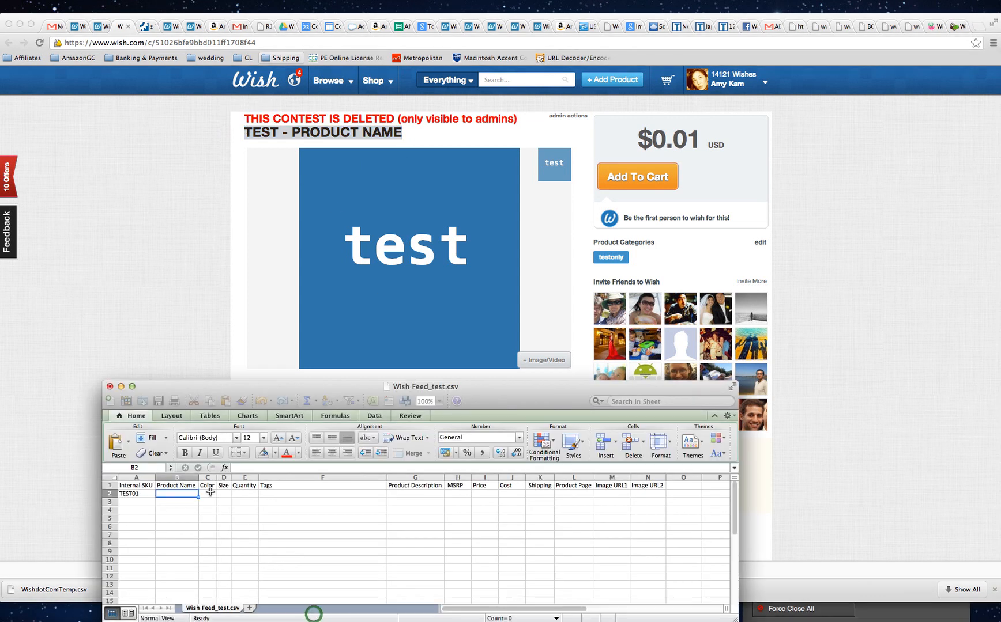
click(181, 493)
key(super+v)
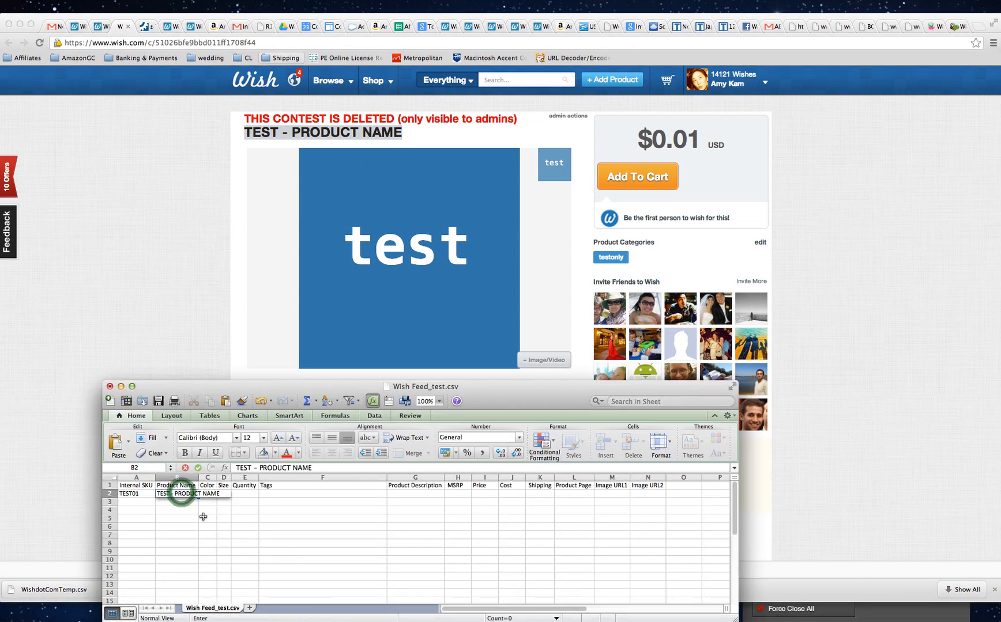
click(208, 518)
- Enter Blue as the color and 3 as the quantity for TEST01, leaving the size empty
click(208, 492)
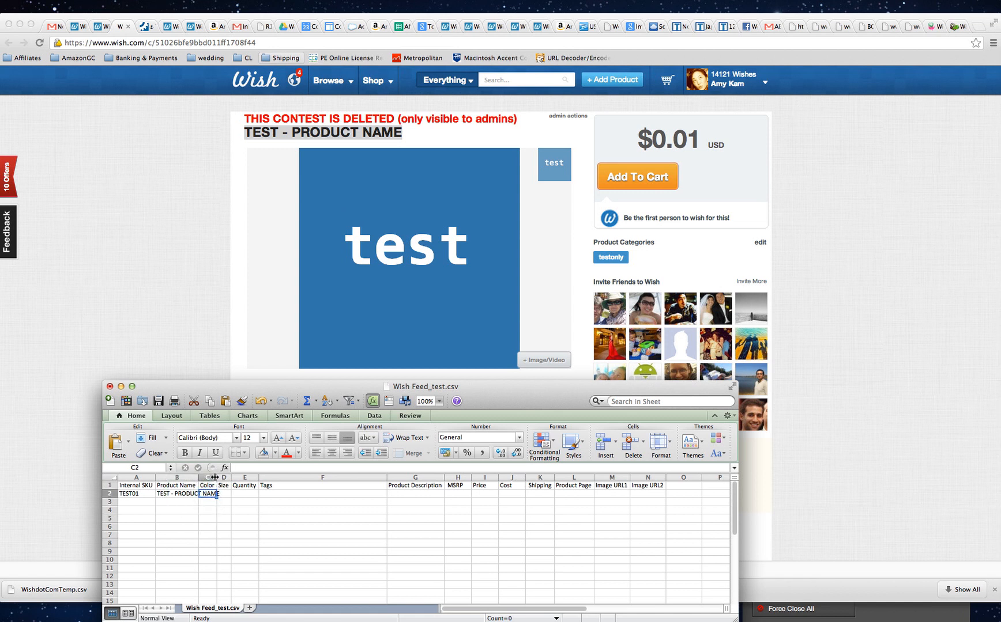
click(209, 494)
text(l)
key(BackSpace)
text(Blue)
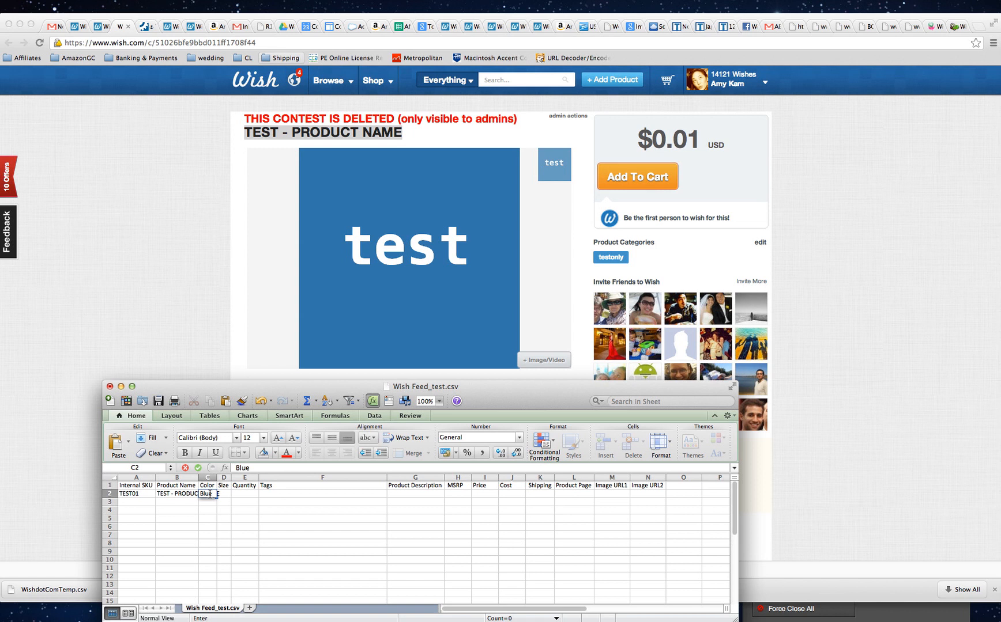
click(226, 494)
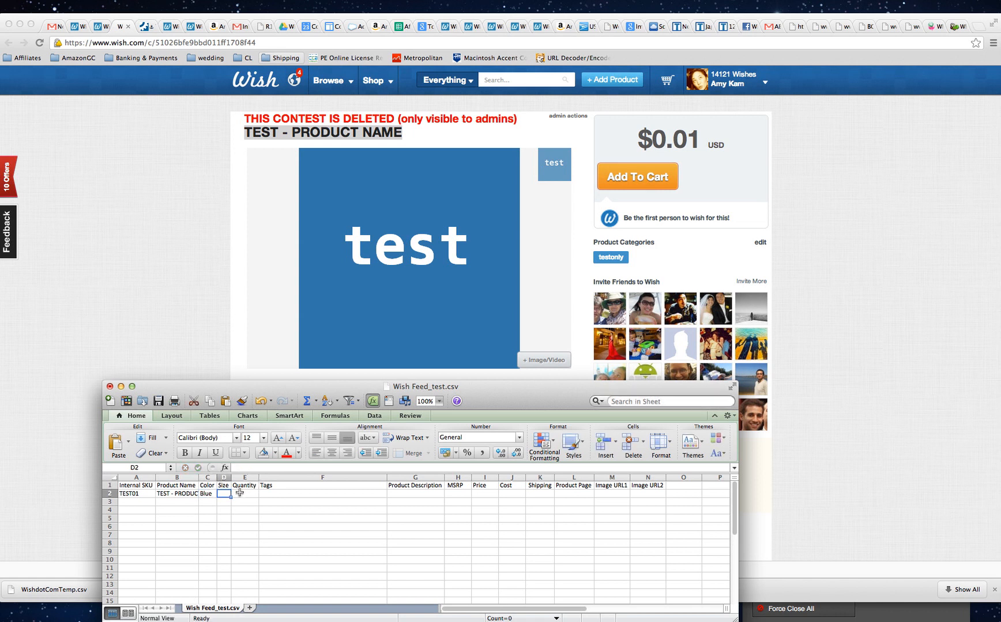
click(240, 494)
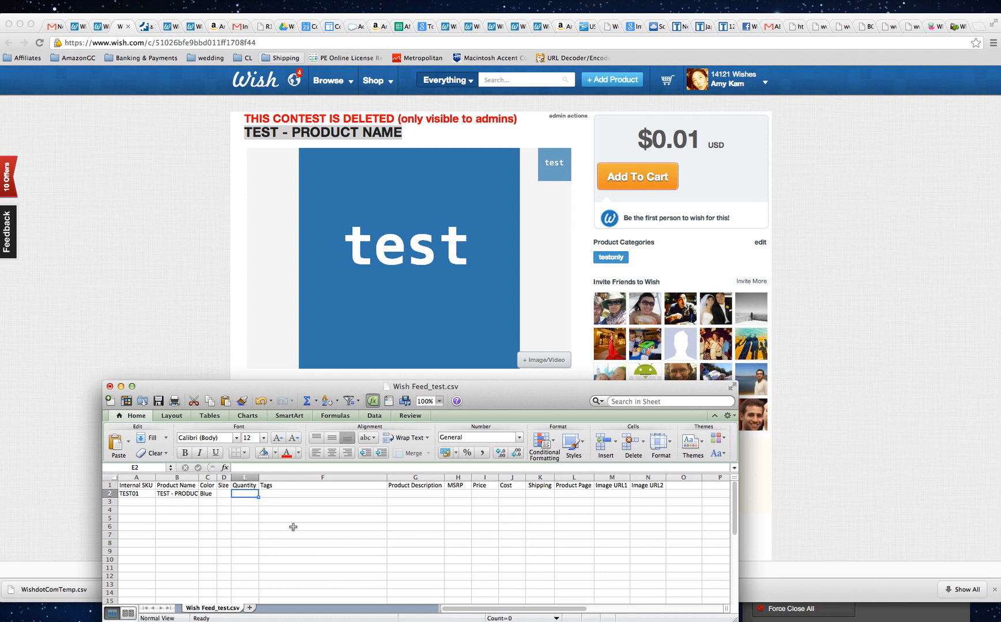
text(3)
- Enter the tags "Women's Fashion, Womens Shoes, High Heel Shoes, Red Shoes" for TEST01
click(271, 496)
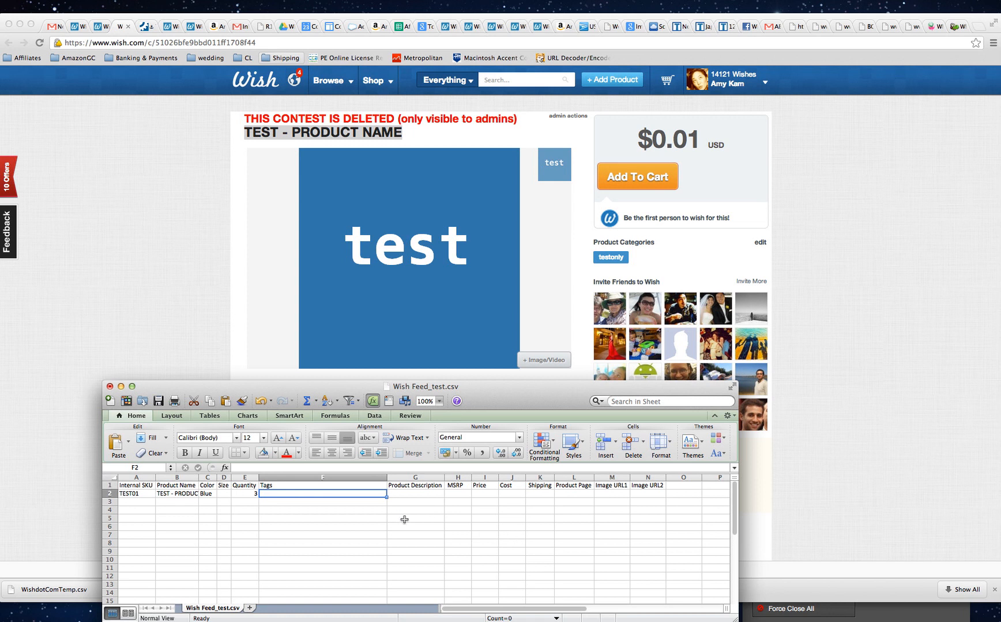
double_click(364, 495)
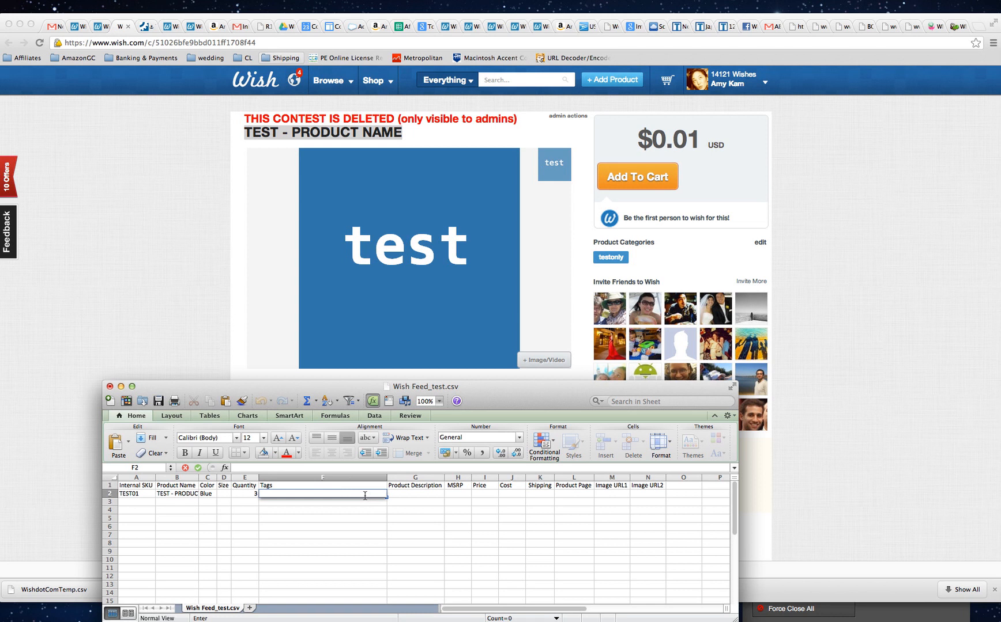
text(Women's Fashion, Womens Shoes, High Heel Shoes, Re)
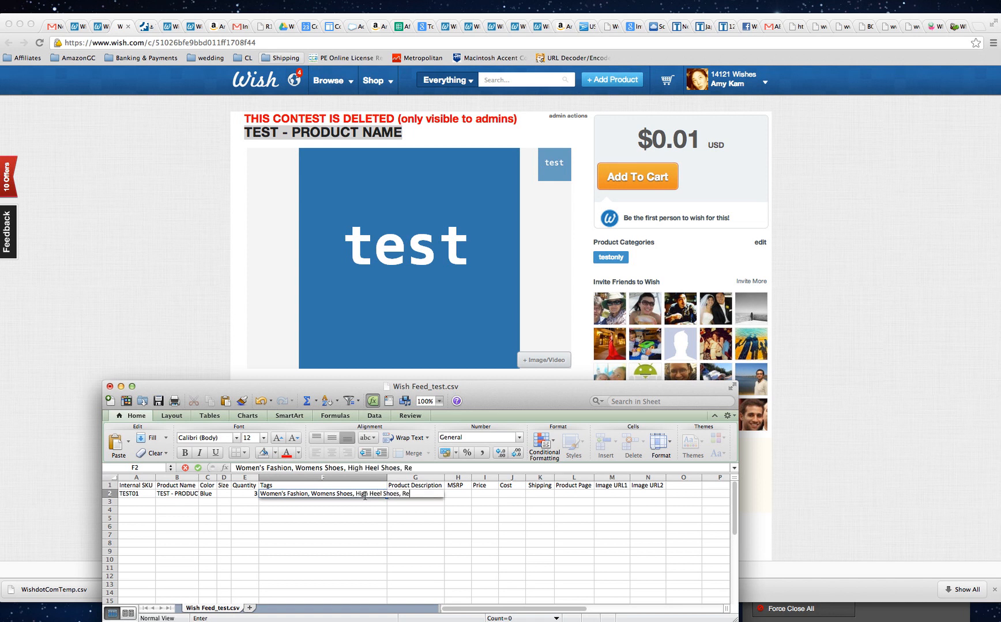
text(d Shoes)
key(Return)
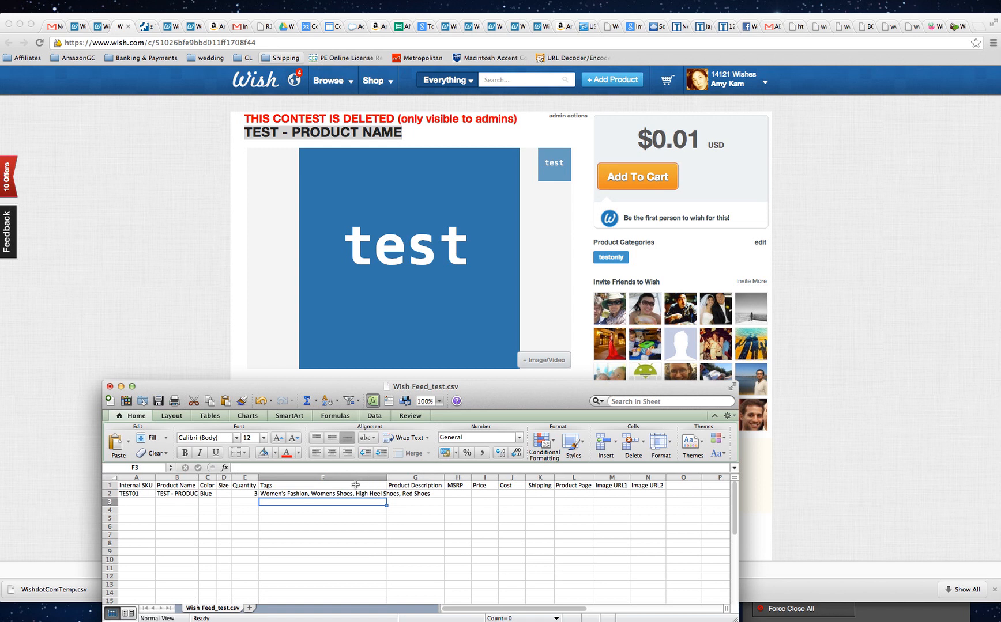
- Copy the description text TEST from the Wish product page into the Product Description cell of the TEST01 row
click(436, 495)
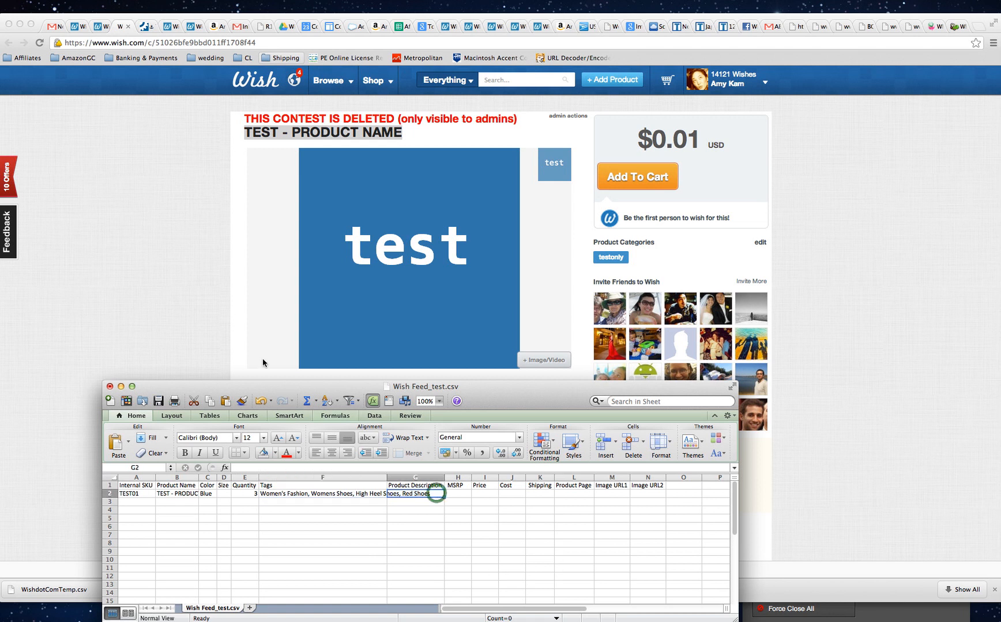
click(192, 200)
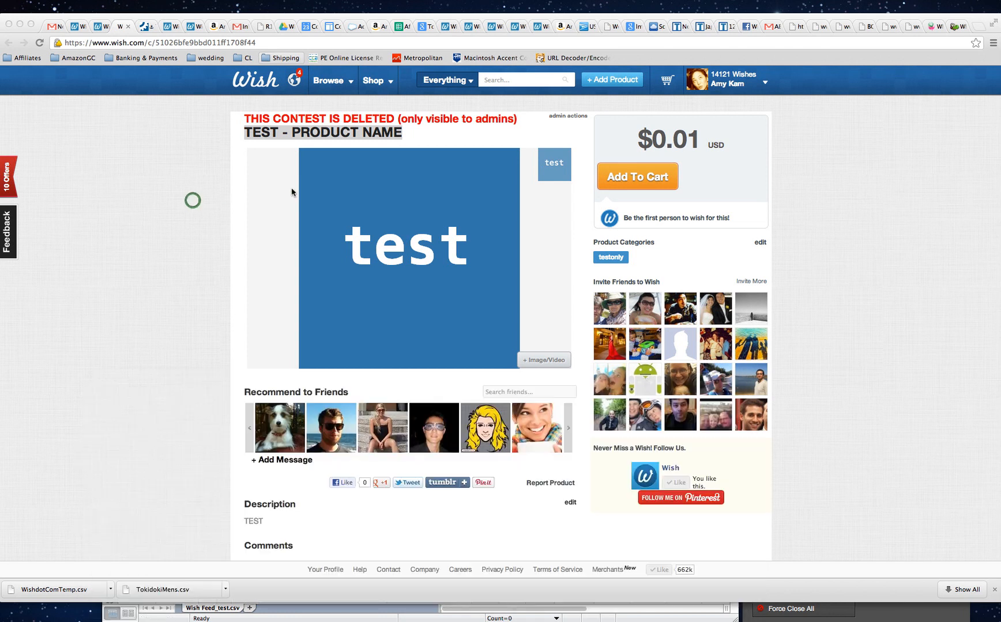
scroll(291, 192, down, 3)
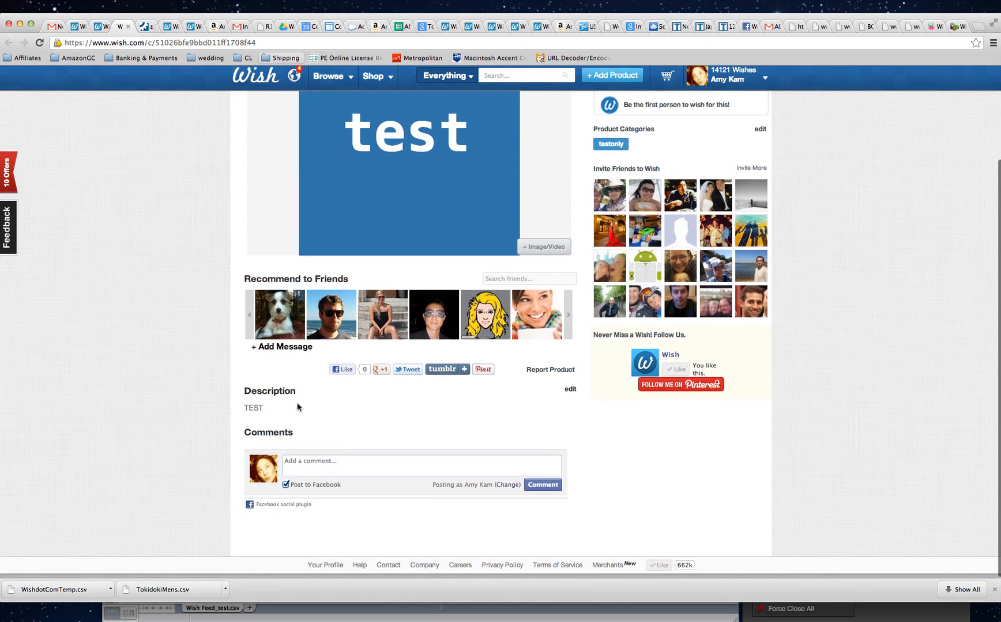
drag(266, 411, 244, 407)
key(super+c)
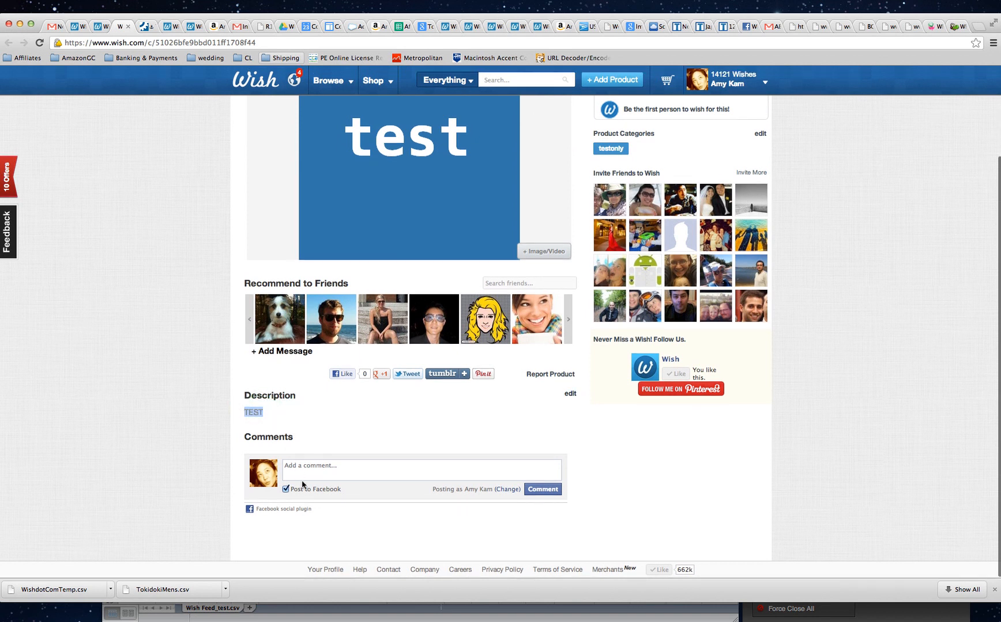
click(288, 618)
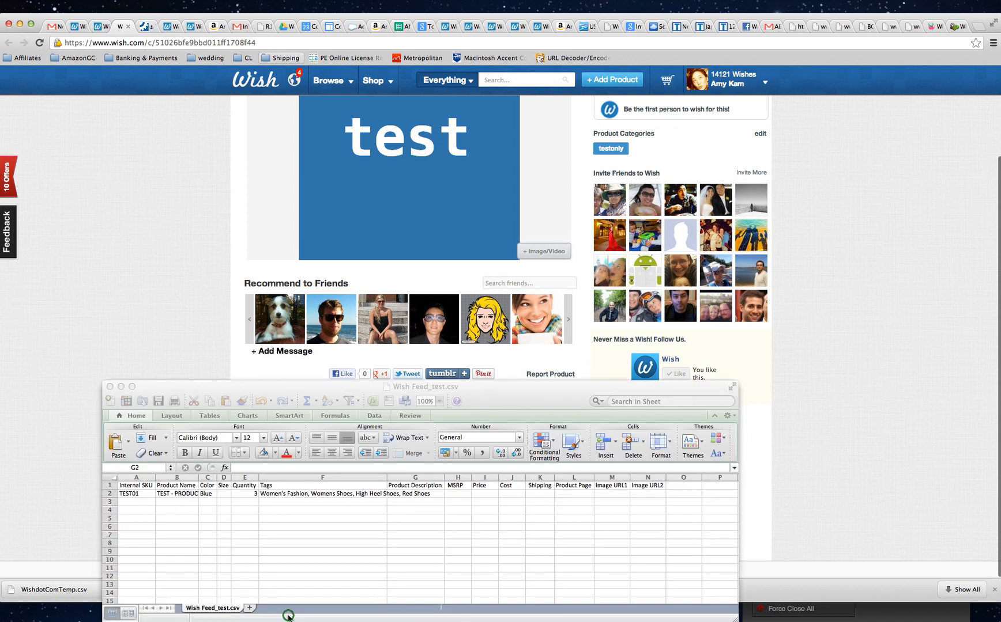
double_click(436, 491)
key(super+v)
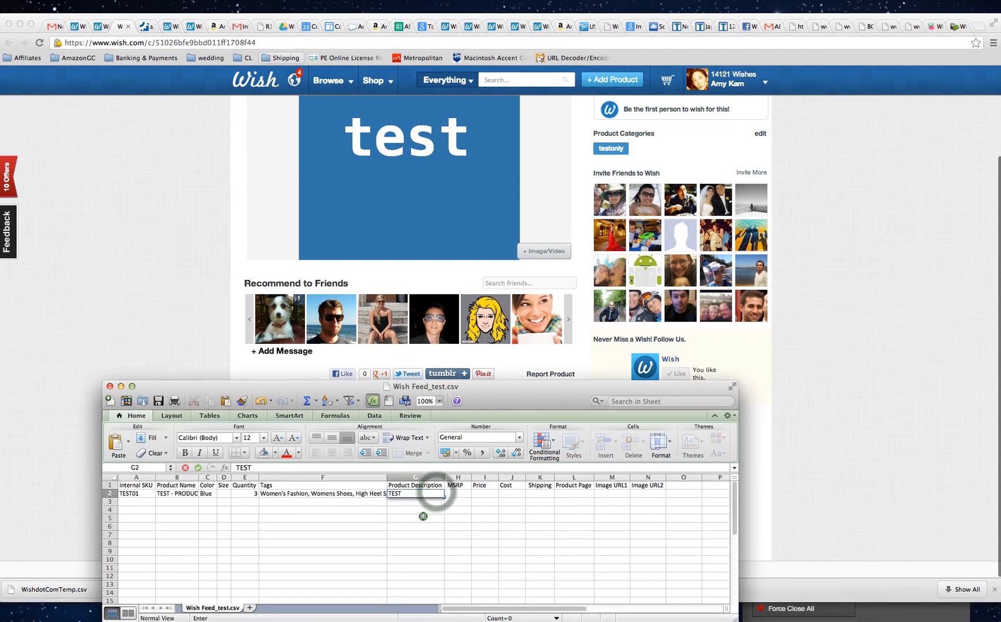
click(422, 517)
- Enter 50 as the MSRP and 1 as the price for TEST01
click(458, 494)
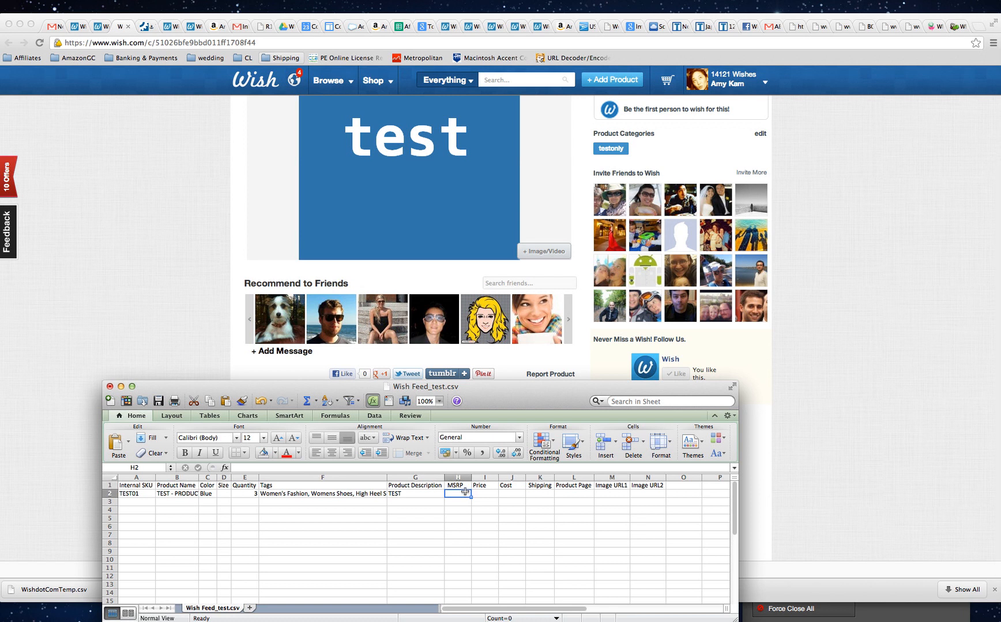
click(459, 494)
text(50)
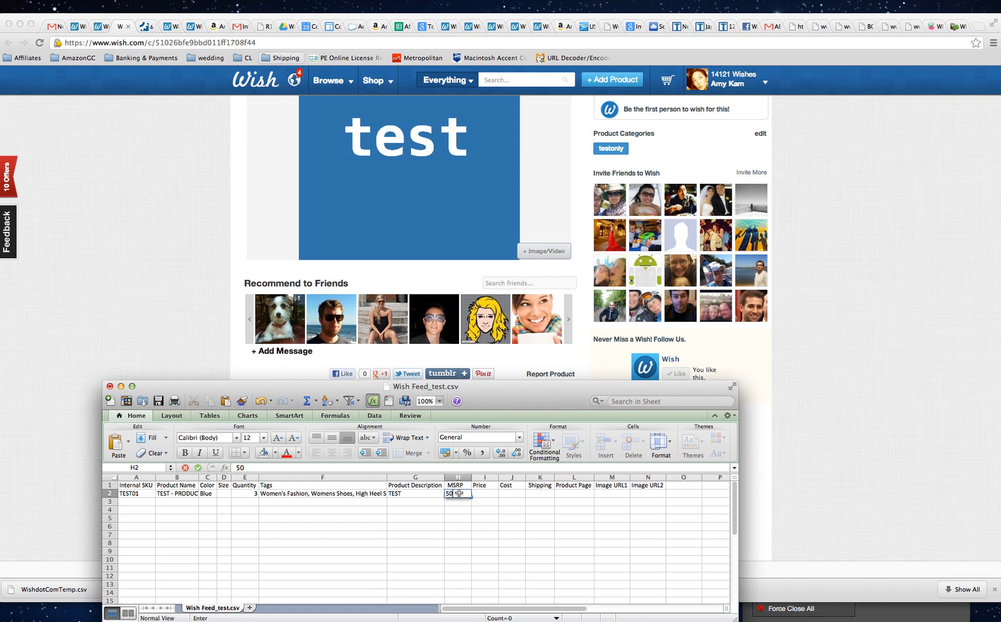
key(Tab)
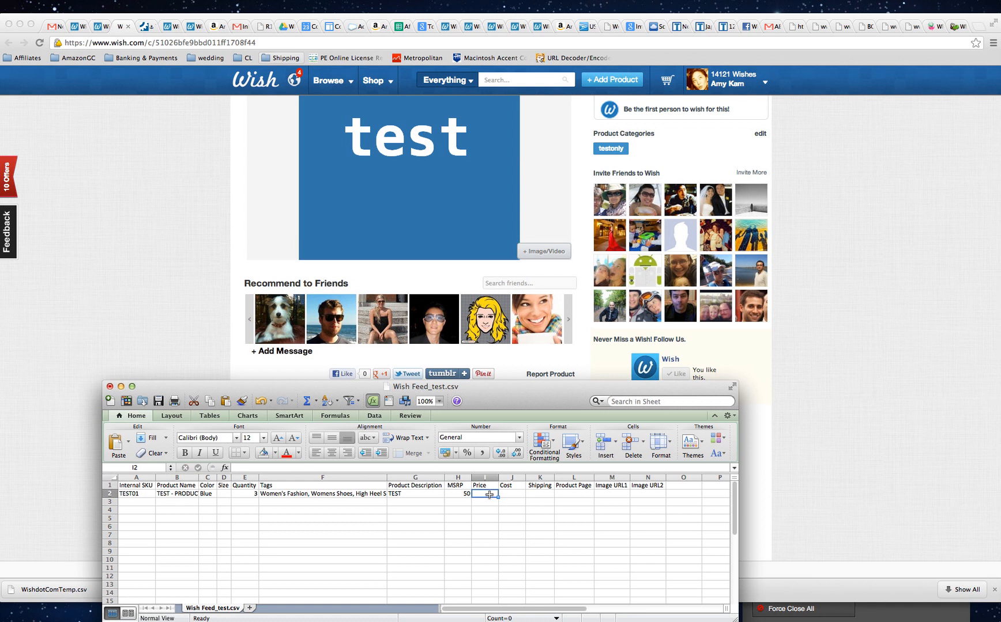
click(489, 495)
text(1)
key(Tab)
- Enter 45 as the cost and 5 as the shipping amount for TEST01
click(514, 496)
click(508, 494)
text(45)
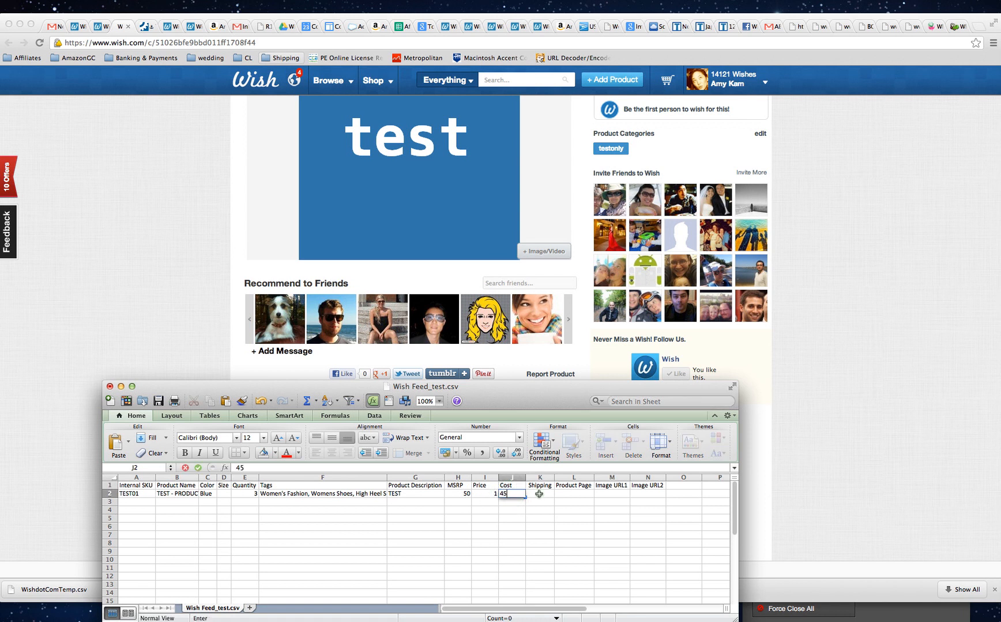
click(540, 495)
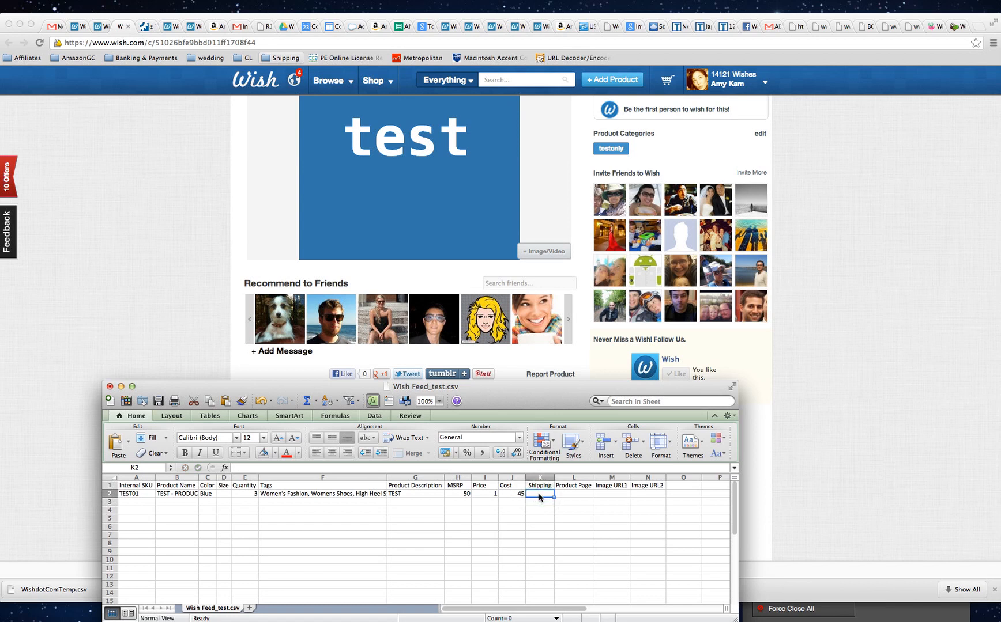
click(545, 490)
text(5)
key(Tab)
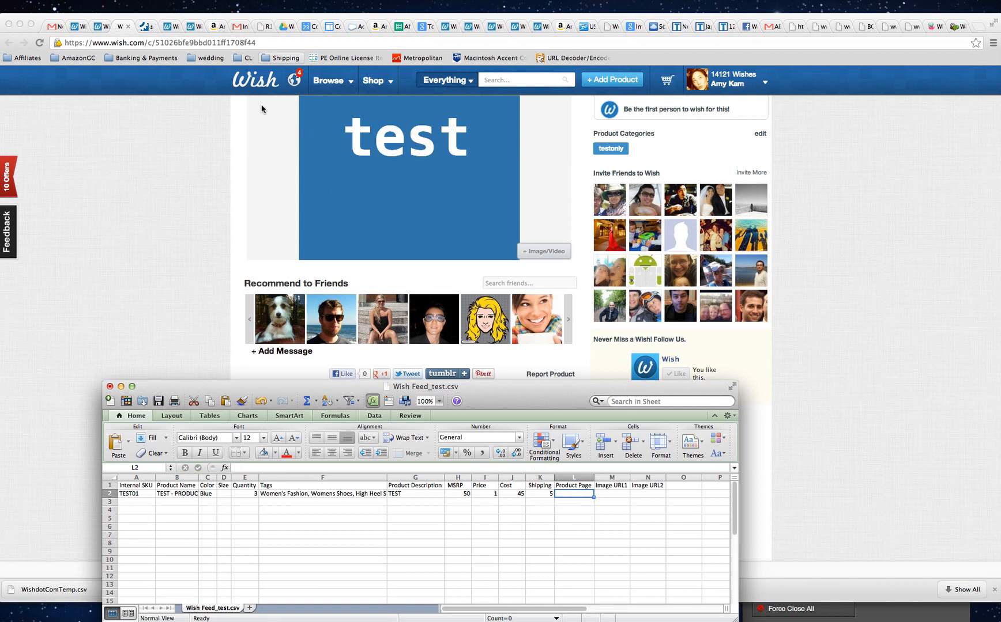
- Copy the Wish product page's web address into the Product Page cell of the TEST01 row
click(224, 42)
click(224, 42)
key(super+c)
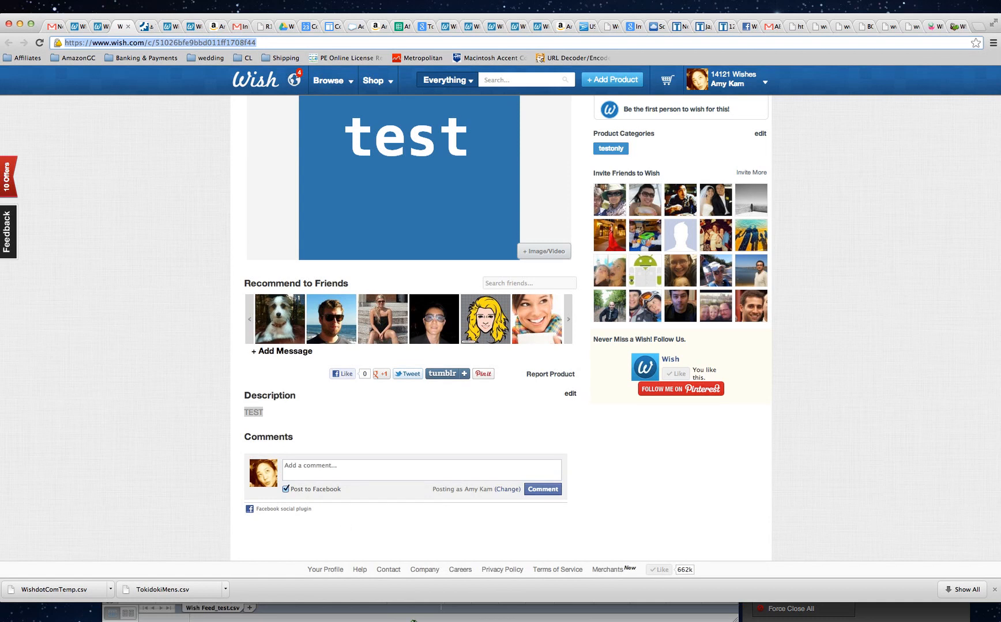
click(413, 619)
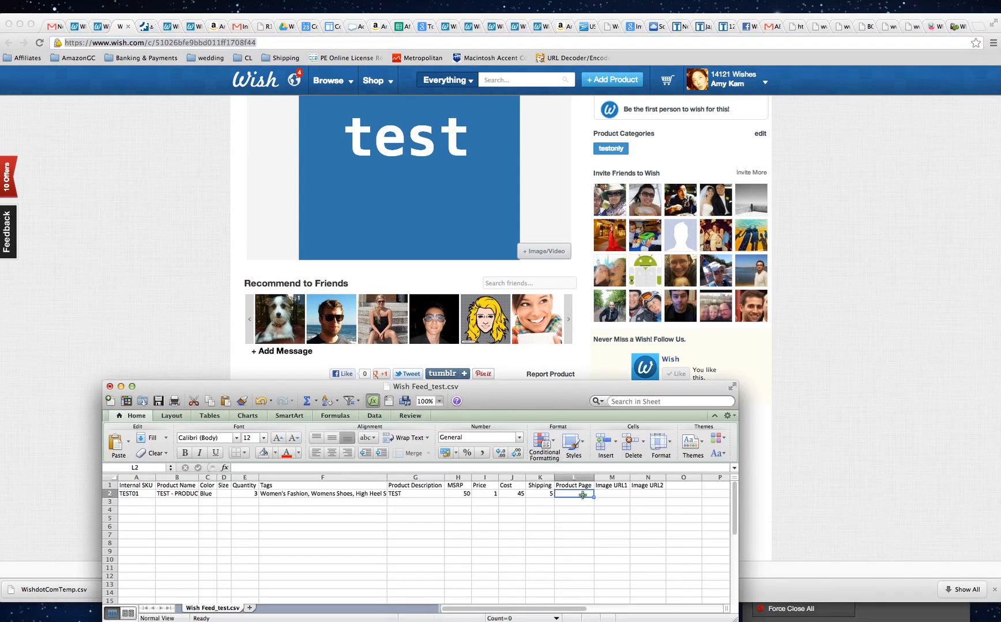
click(583, 496)
key(super+v)
click(580, 559)
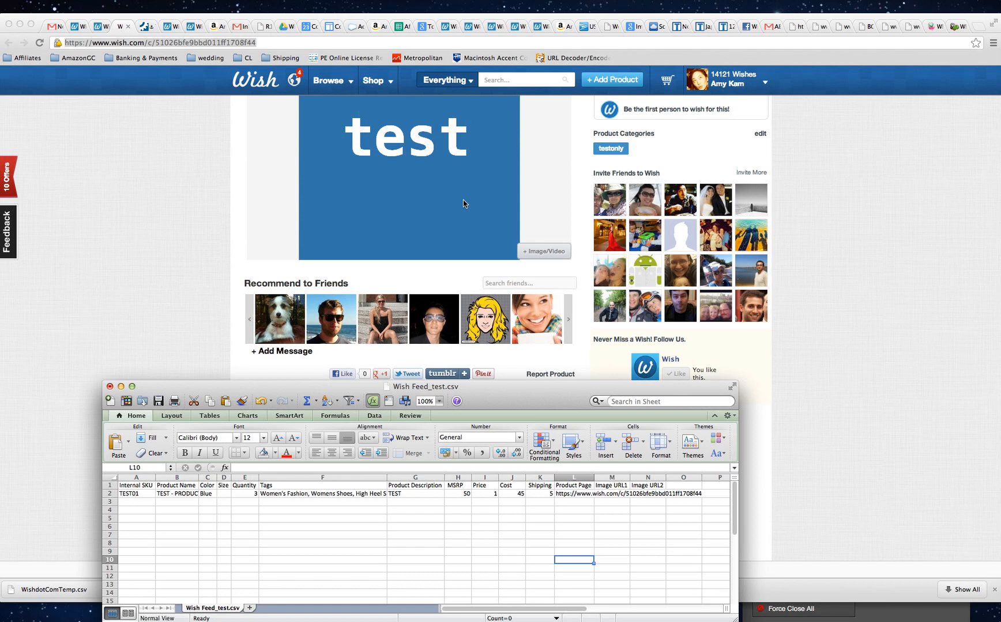
- Copy the blue test image's URL from the Wish product page into the Image URL1 cell of the TEST01 row
scroll(367, 217, up, 3)
scroll(368, 217, down, 2)
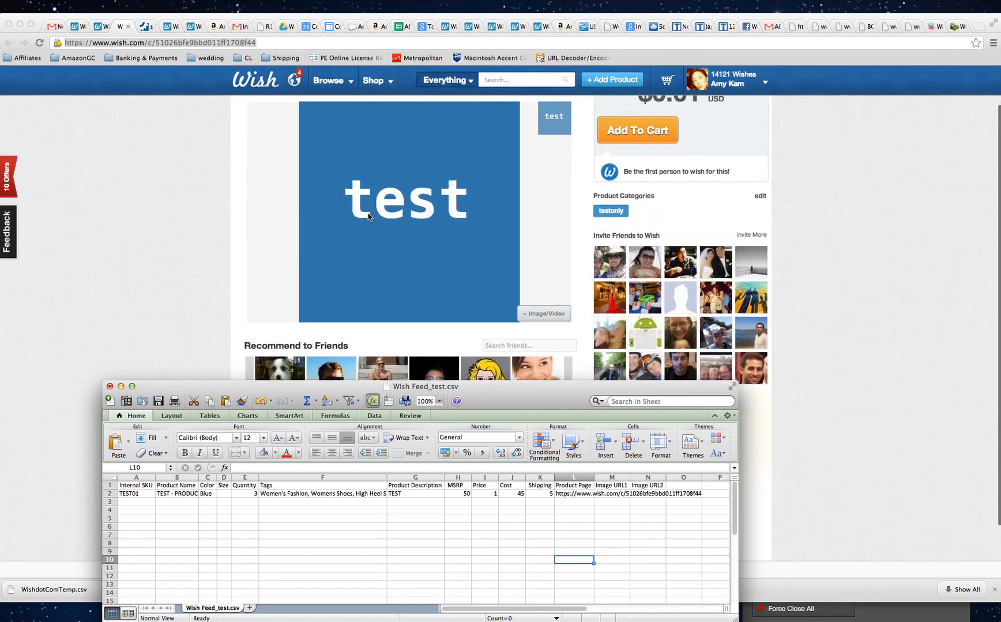
right_click(416, 243)
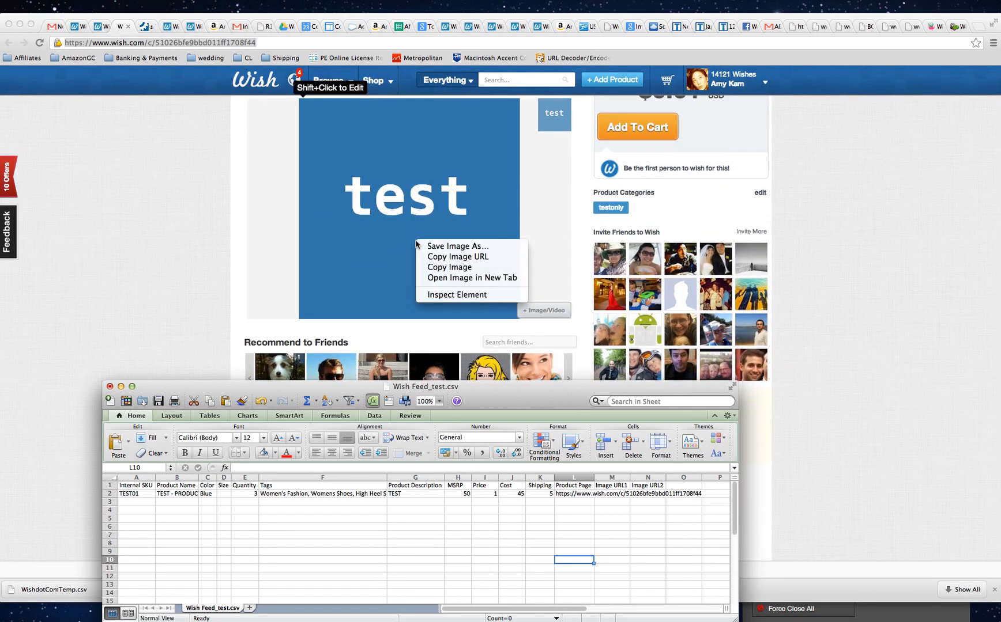
click(443, 257)
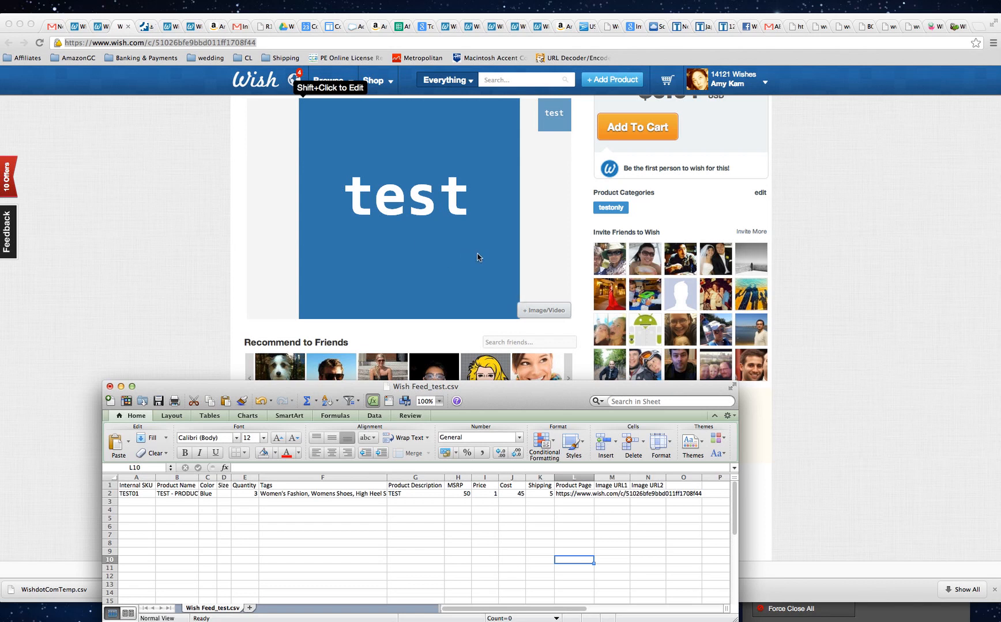
double_click(615, 494)
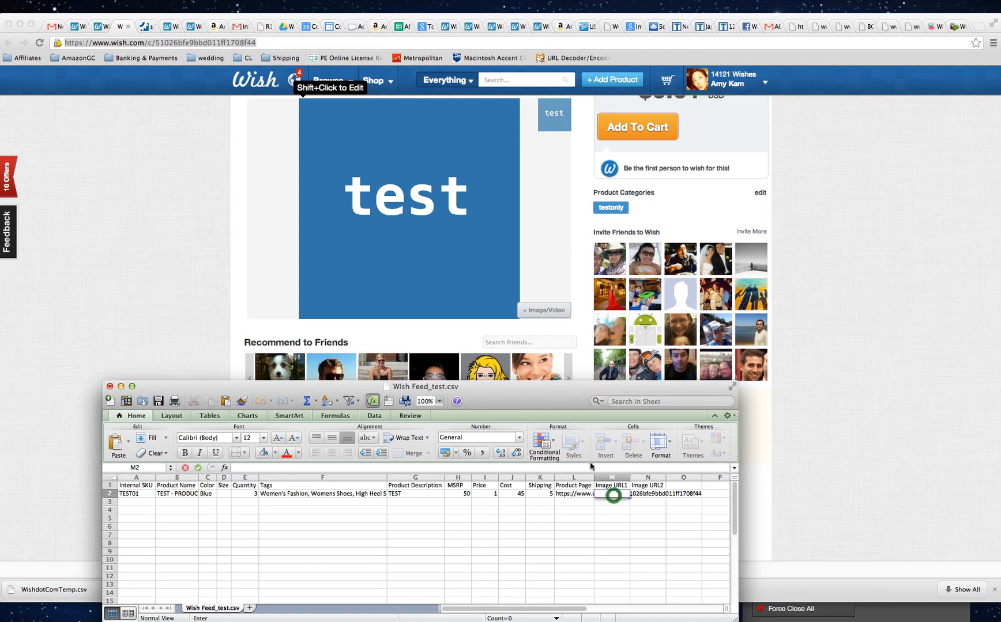
key(super+v)
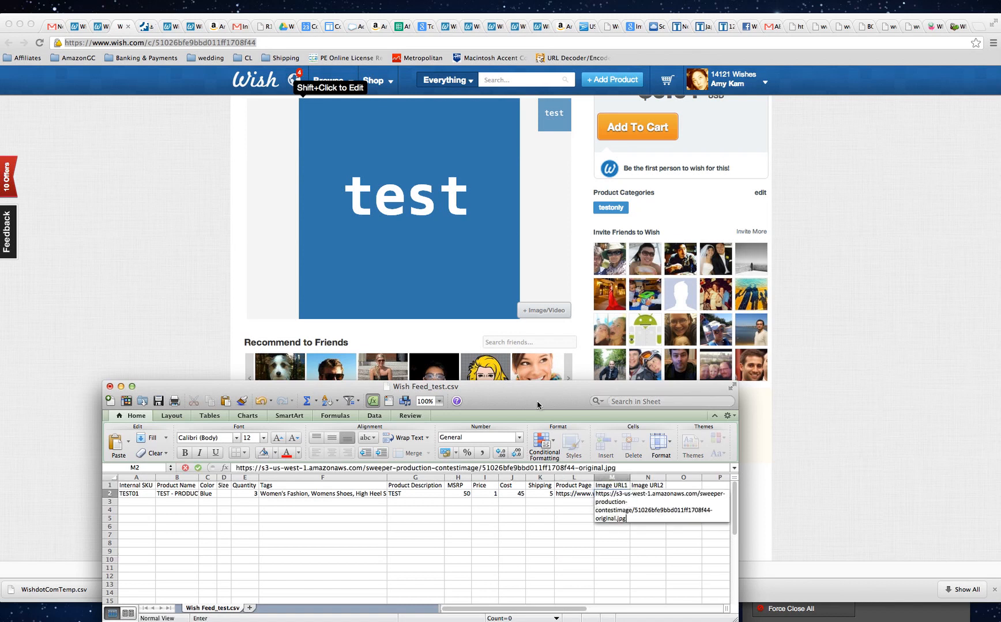
key(Return)
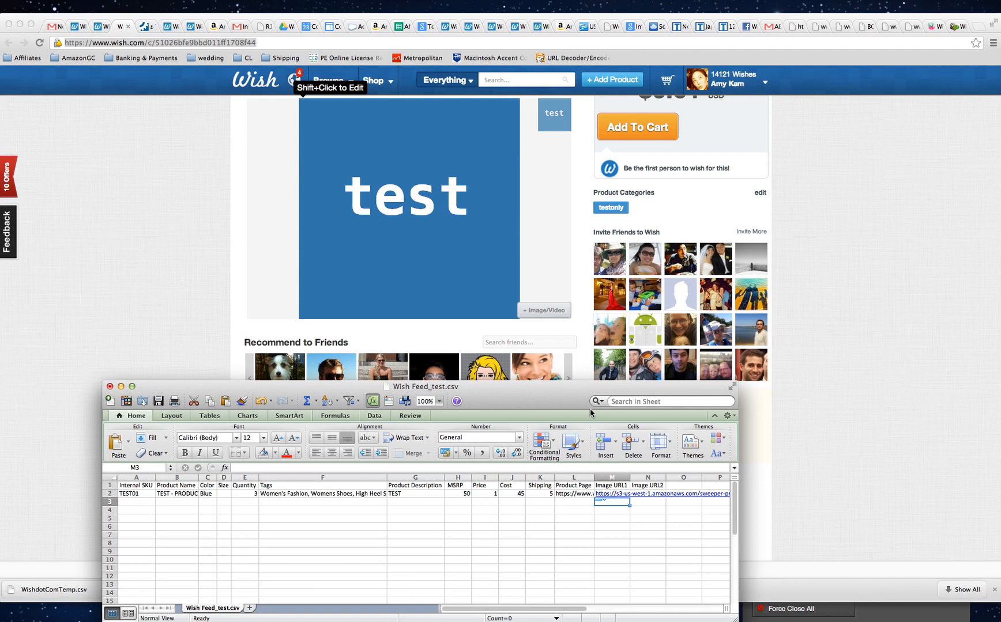
- Save the feed spreadsheet, then switch to the Wish merchant site in the browser and open its Import Feed page
click(647, 485)
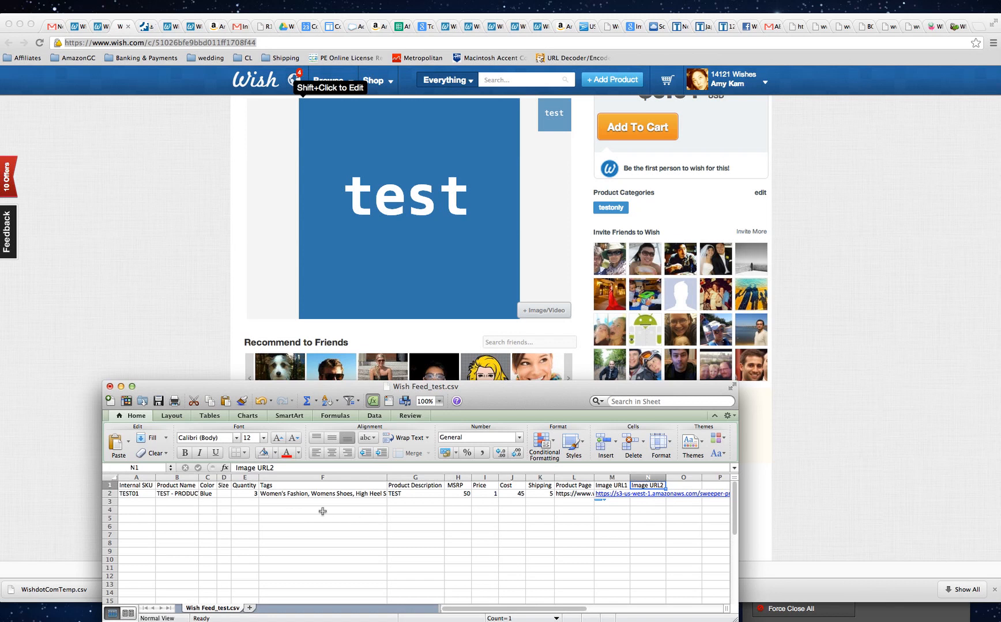
click(158, 401)
click(96, 26)
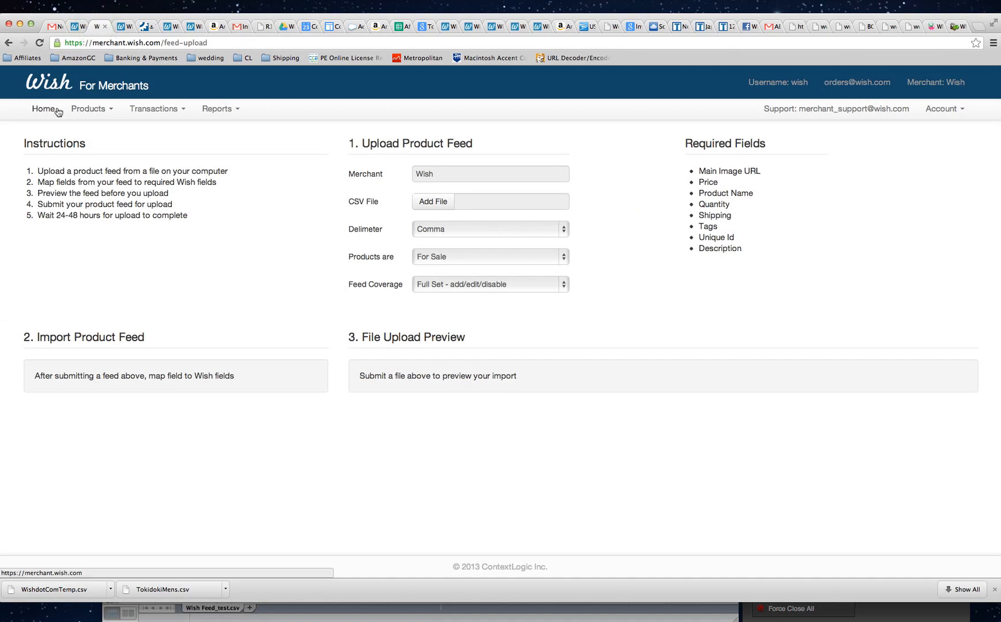
click(41, 110)
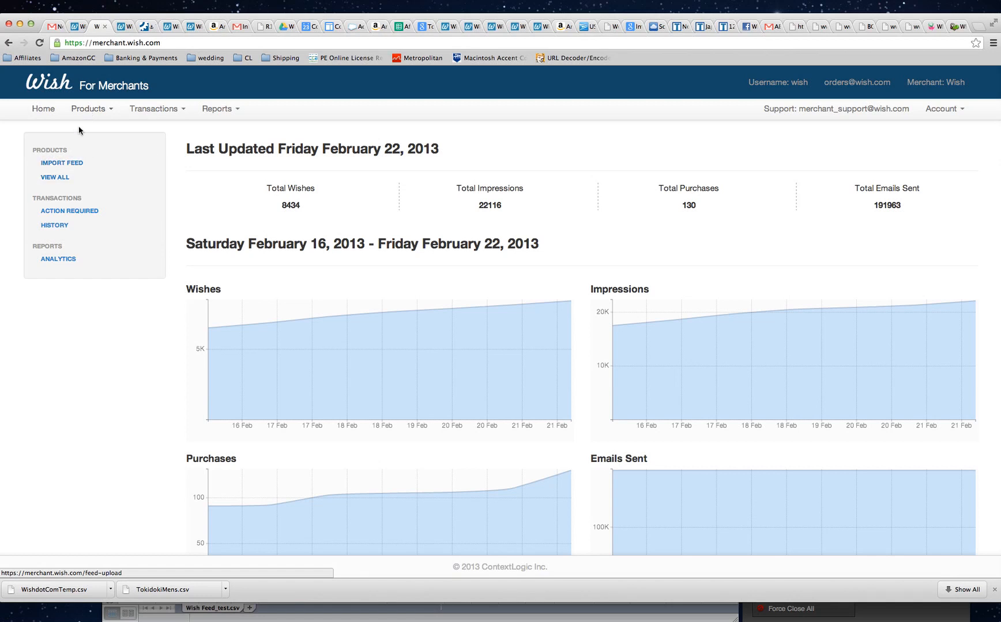
click(88, 111)
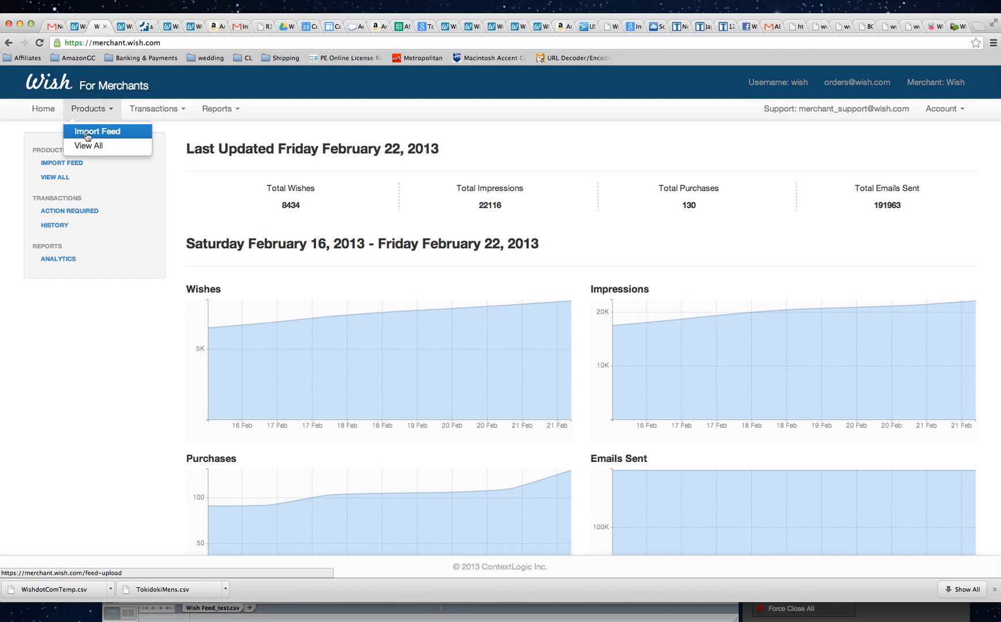
click(87, 134)
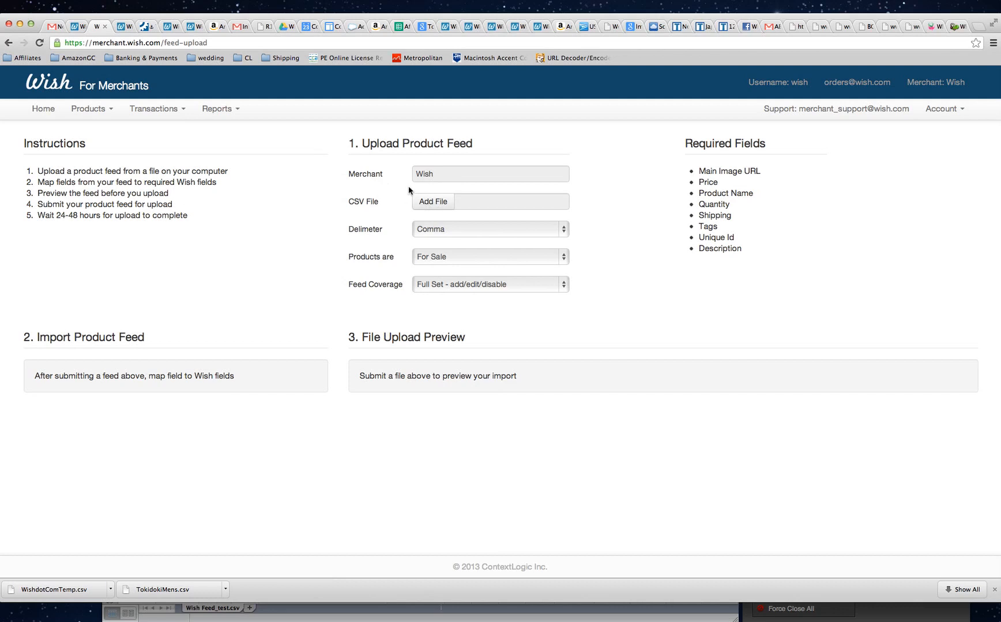
click(443, 209)
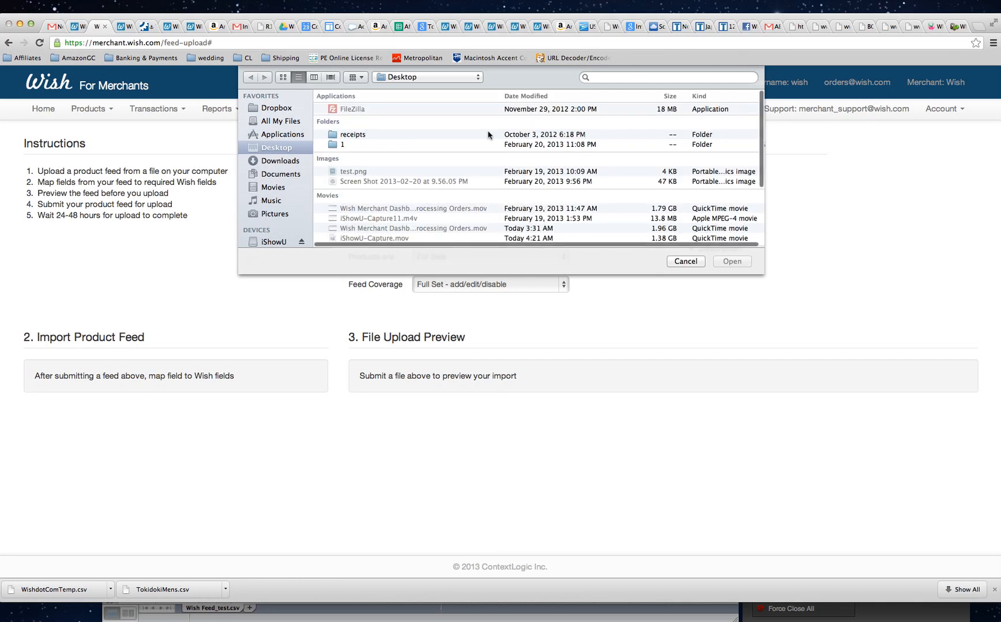
scroll(658, 128, down, 5)
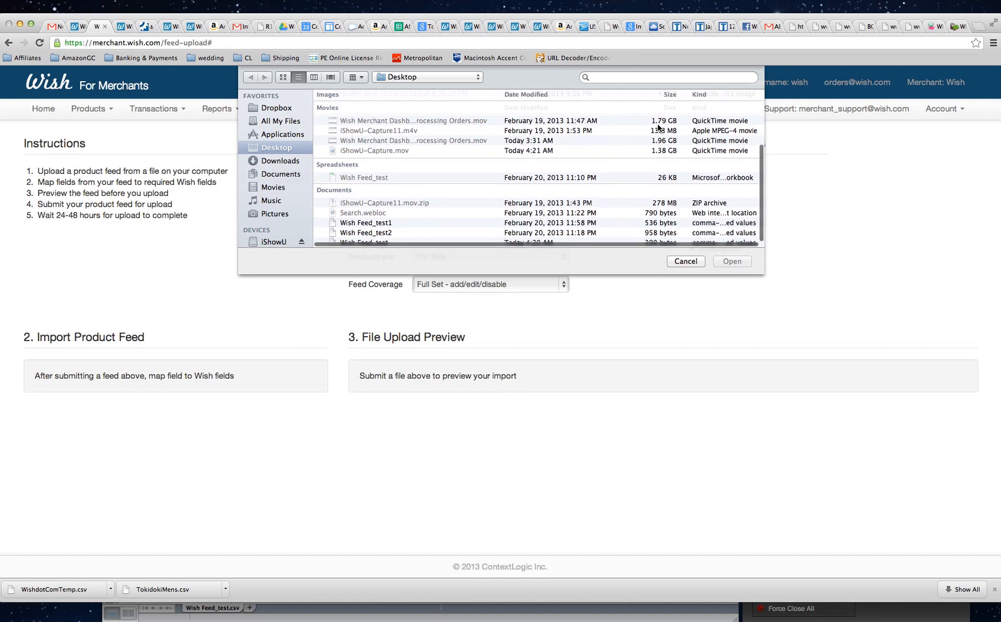
click(525, 616)
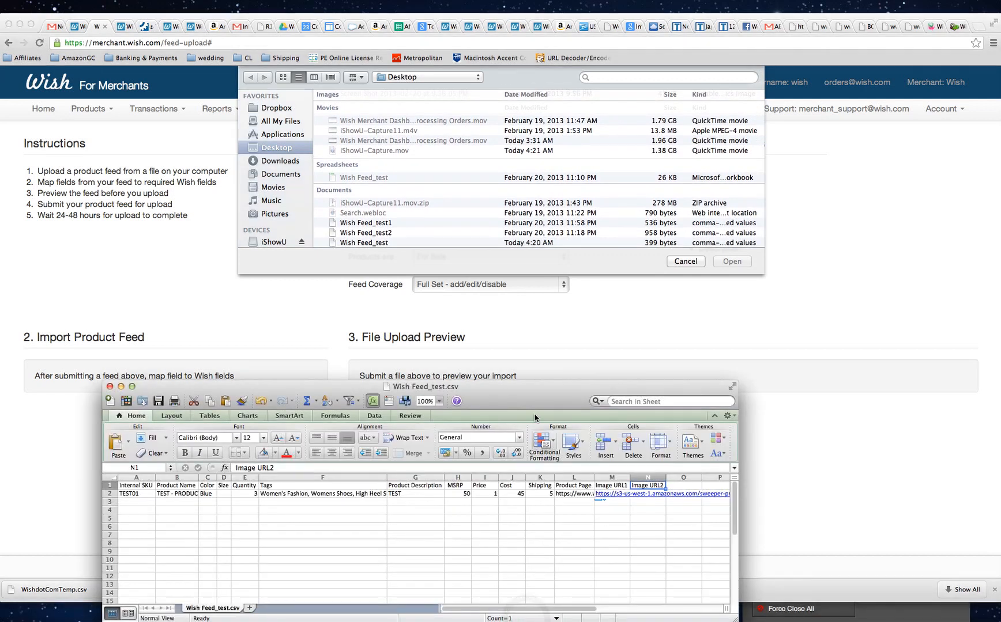
click(539, 257)
scroll(523, 210, down, 2)
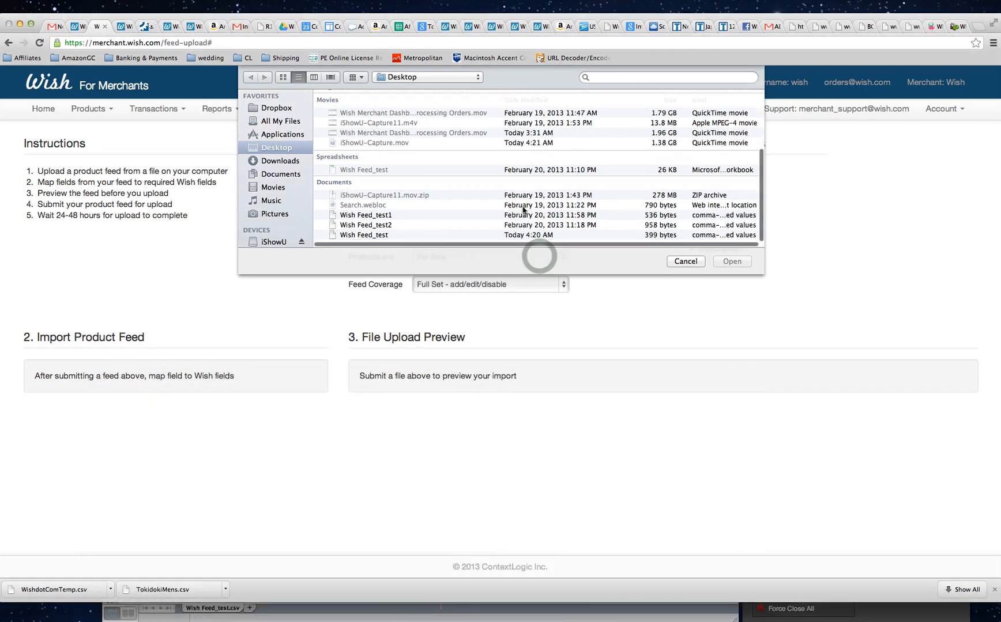
double_click(380, 243)
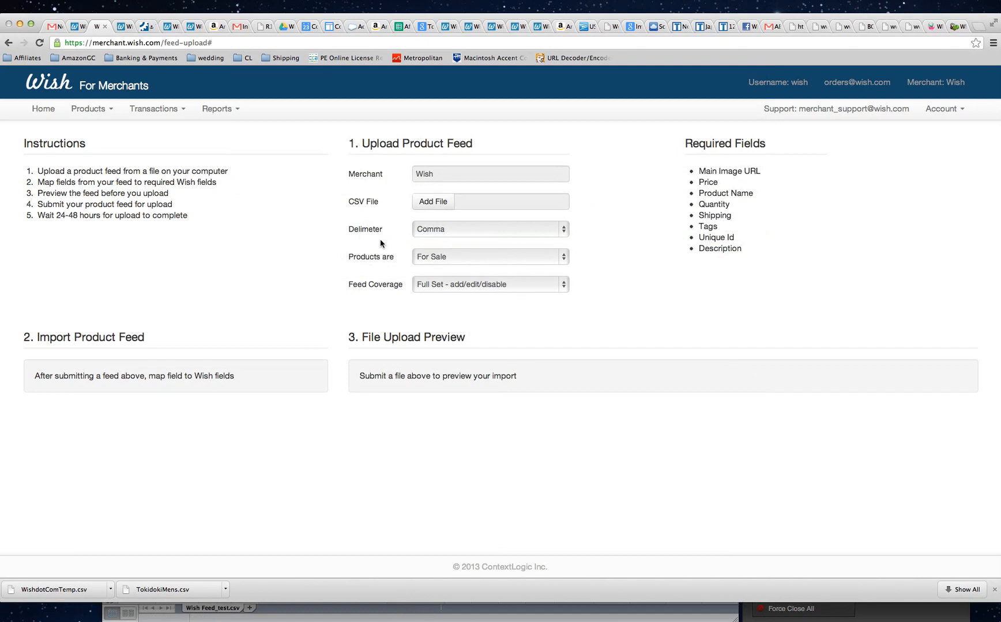
click(445, 201)
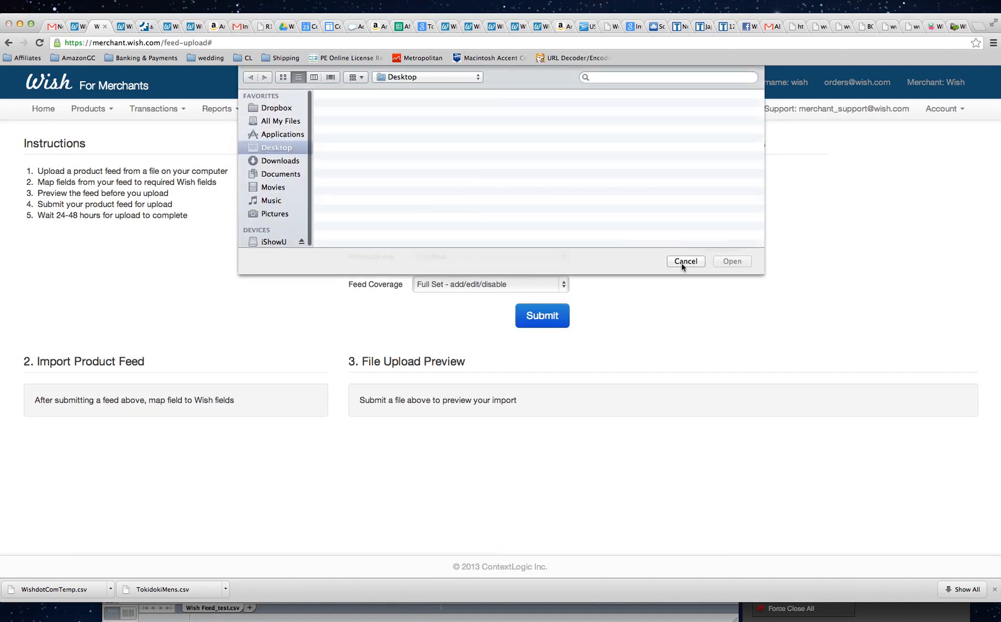
click(684, 263)
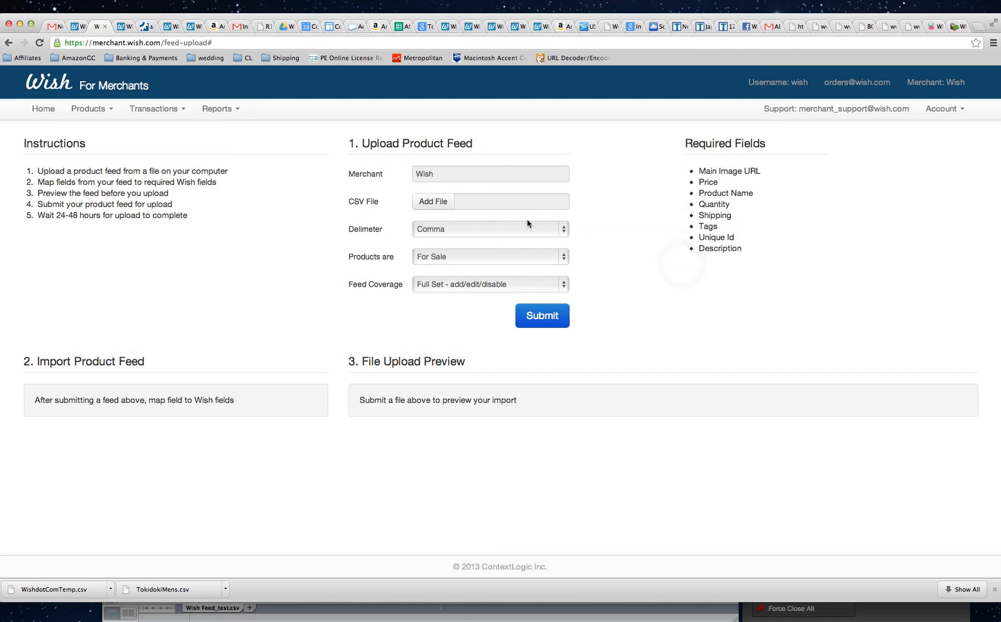
- Add the Wish Feed_test CSV file from the Desktop as the product feed's CSV file
click(435, 202)
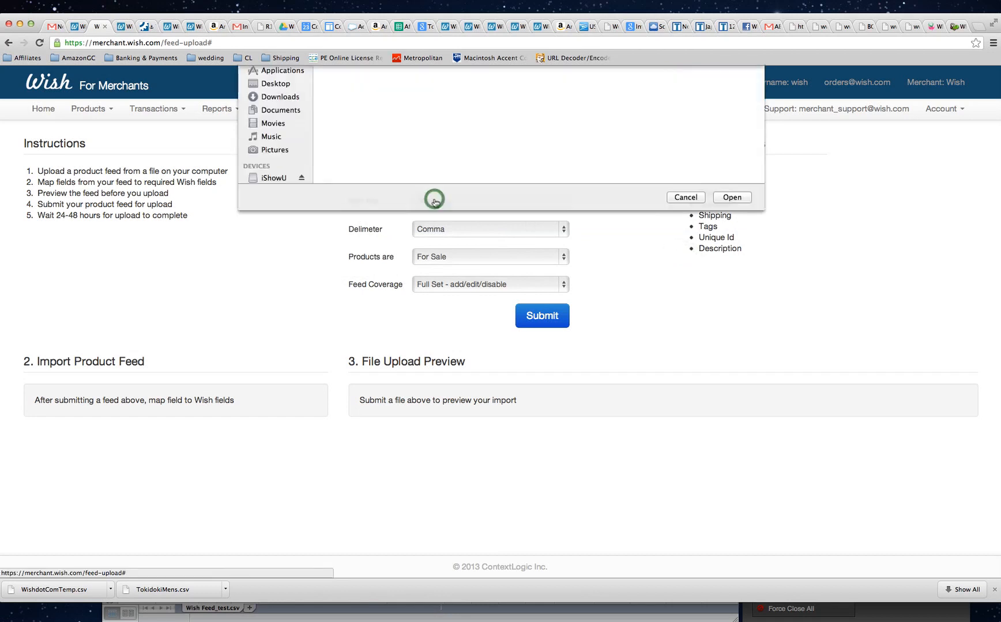
scroll(613, 186, down, 2)
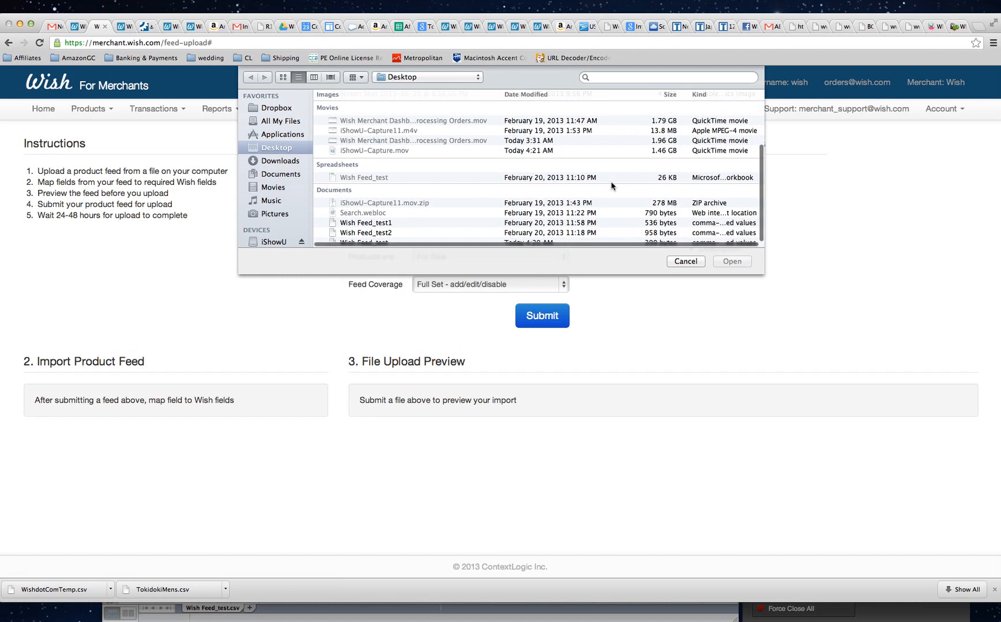
click(400, 241)
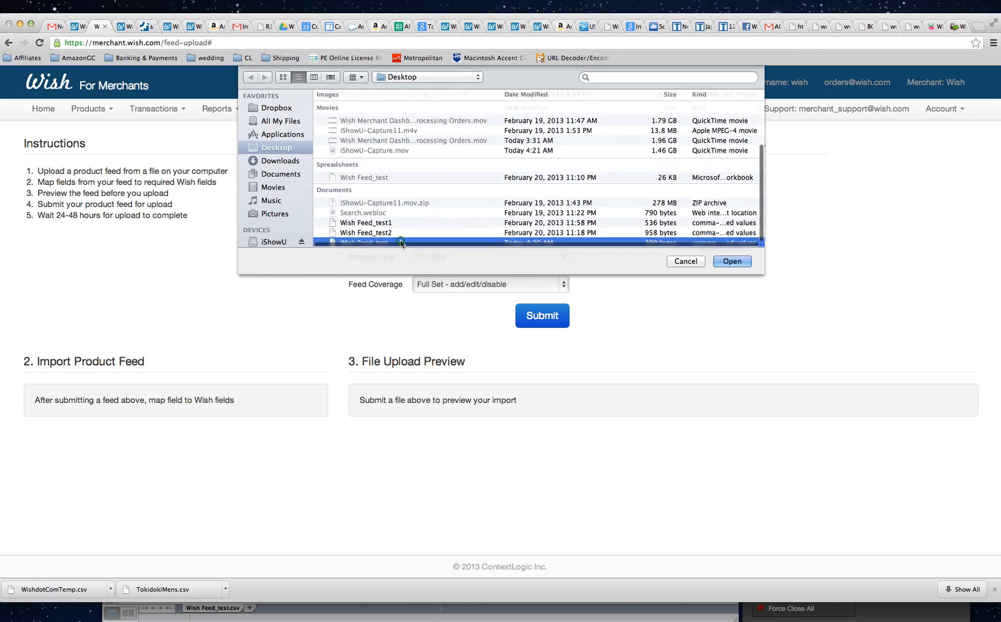
click(730, 261)
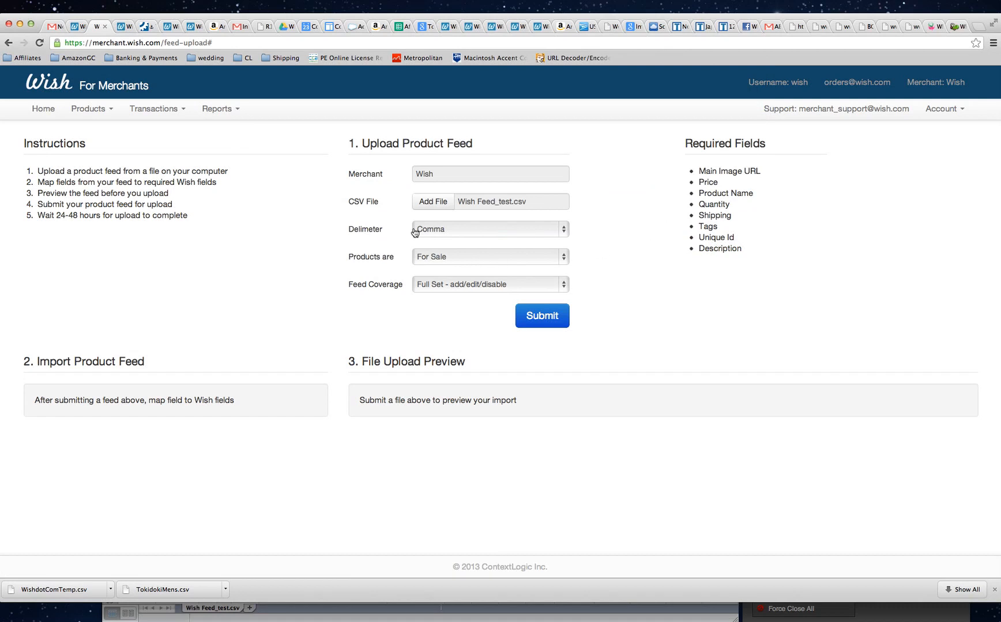
- Submit the feed file with Comma as delimiter, products For Sale and feed coverage Partial Set - add/edit
click(564, 233)
click(556, 230)
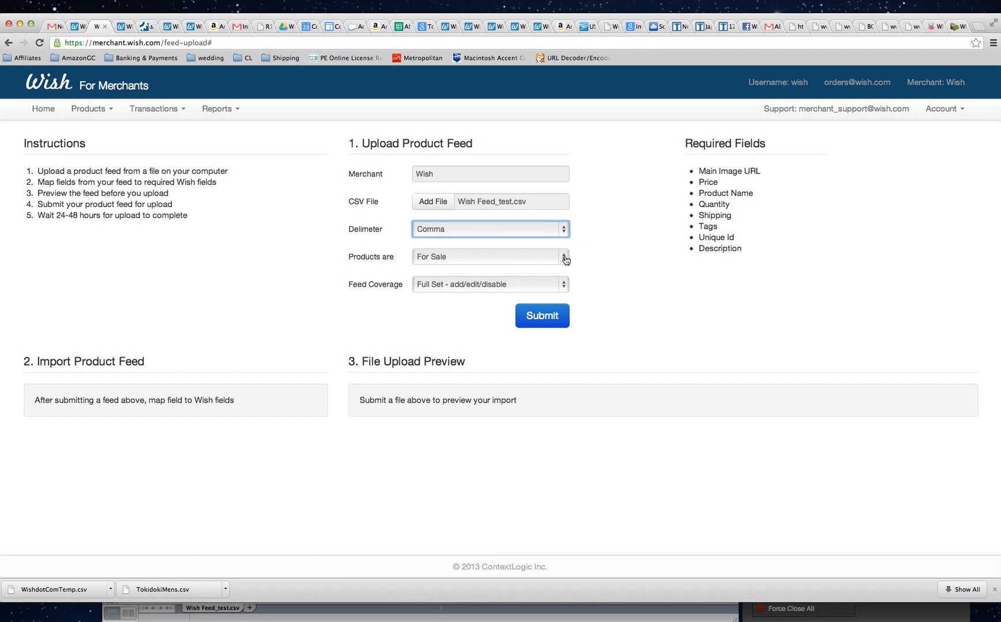
click(565, 260)
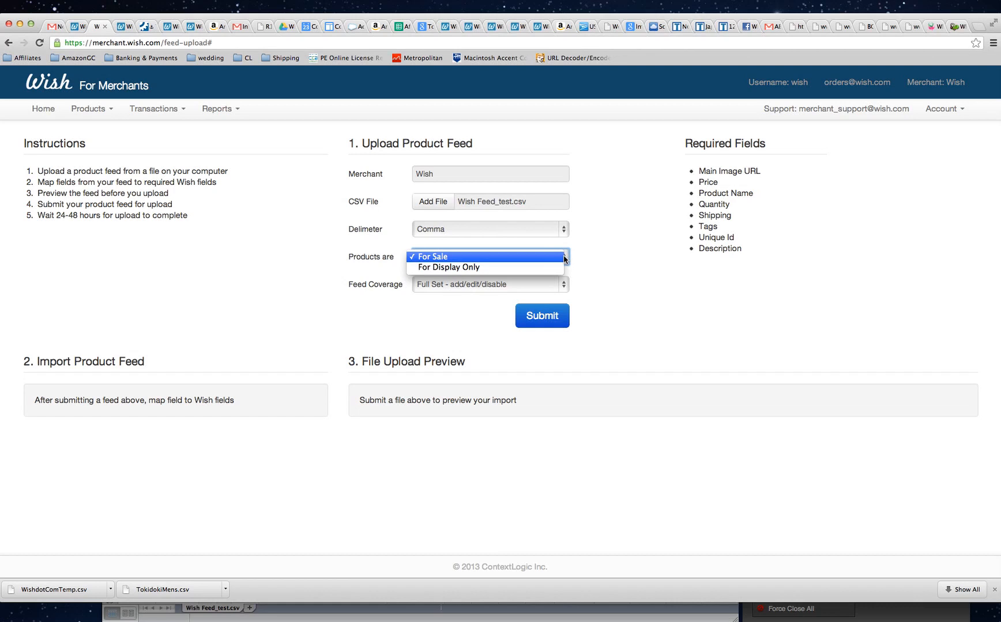
click(531, 261)
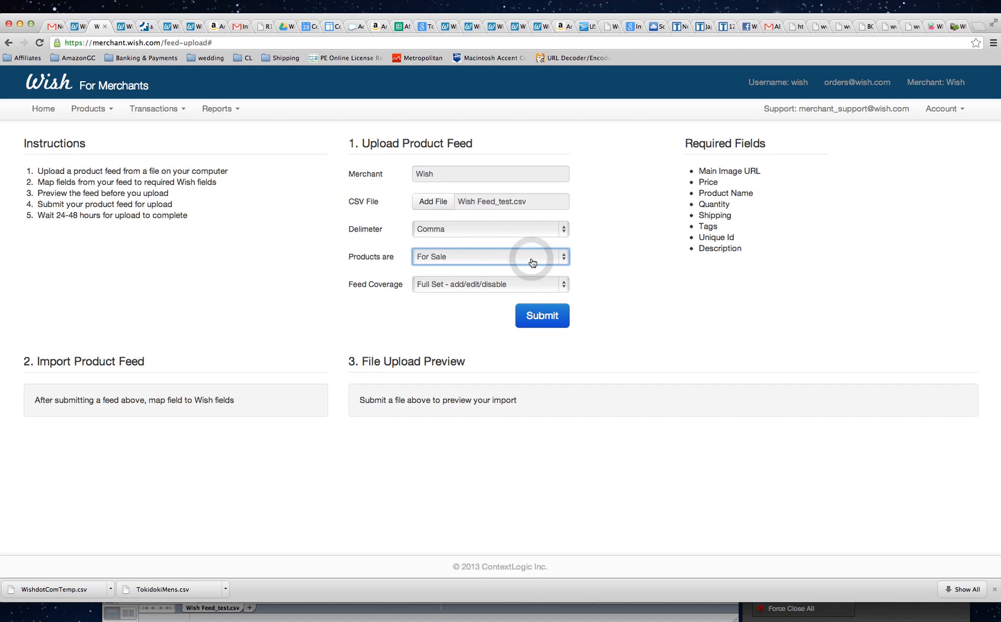
click(564, 288)
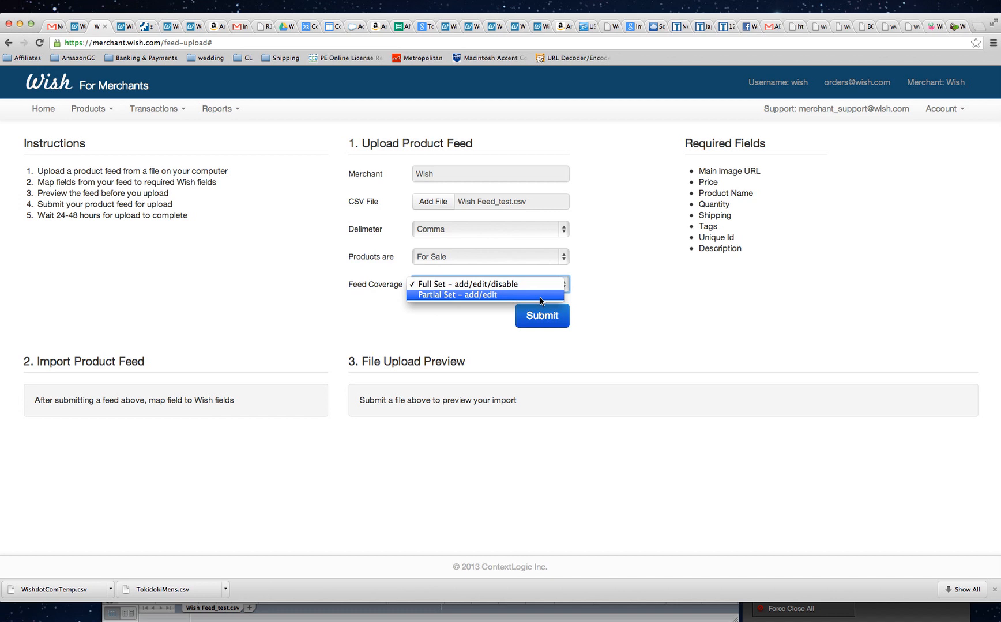
click(503, 295)
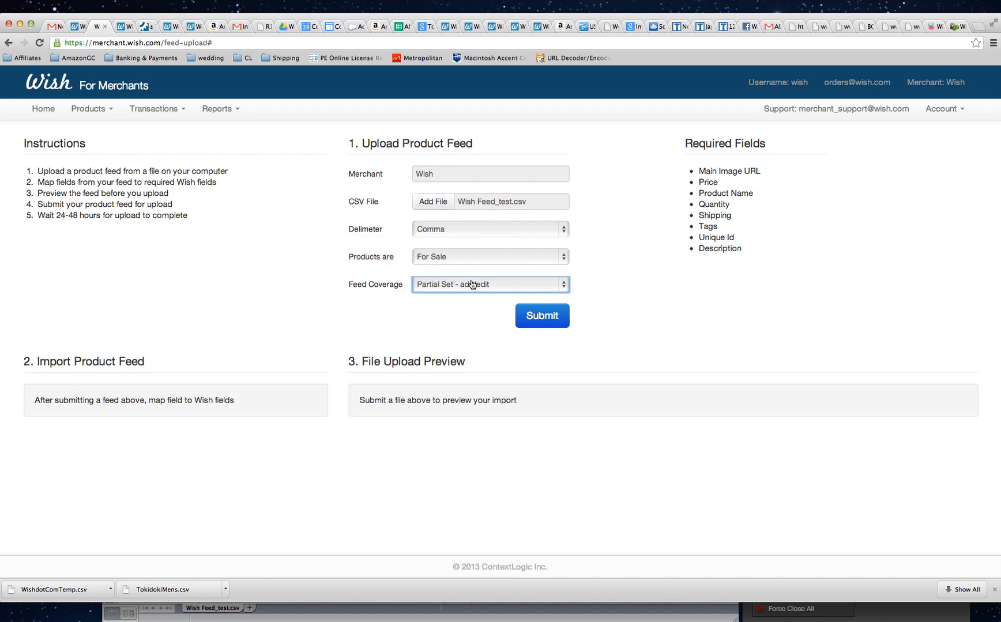
click(527, 324)
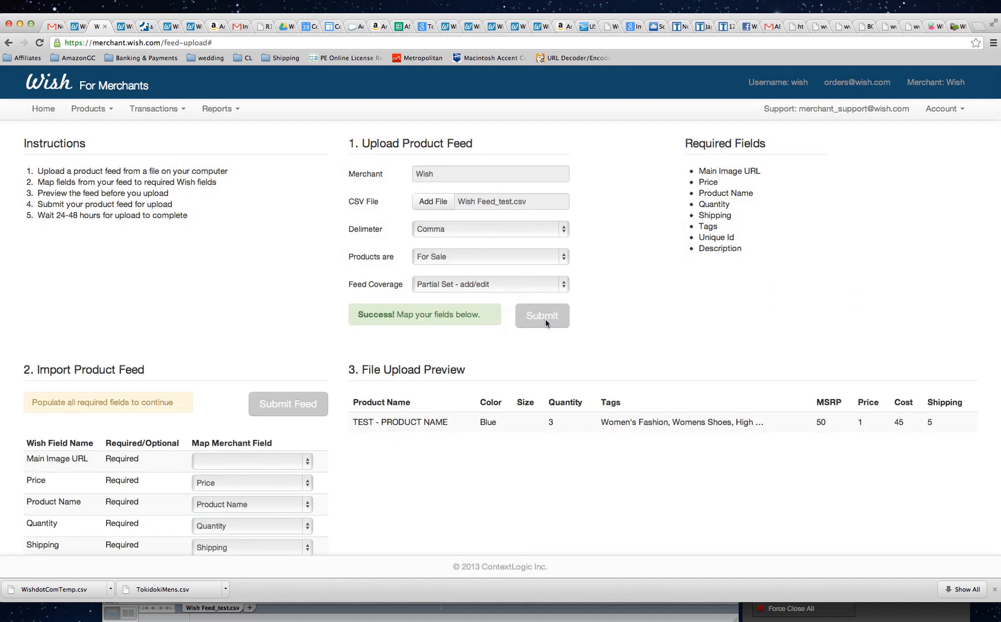
- Map the required Wish fields Main Image URL to Image URL1 and Unique Id to Internal SKU
scroll(581, 318, down, 1)
scroll(580, 312, down, 5)
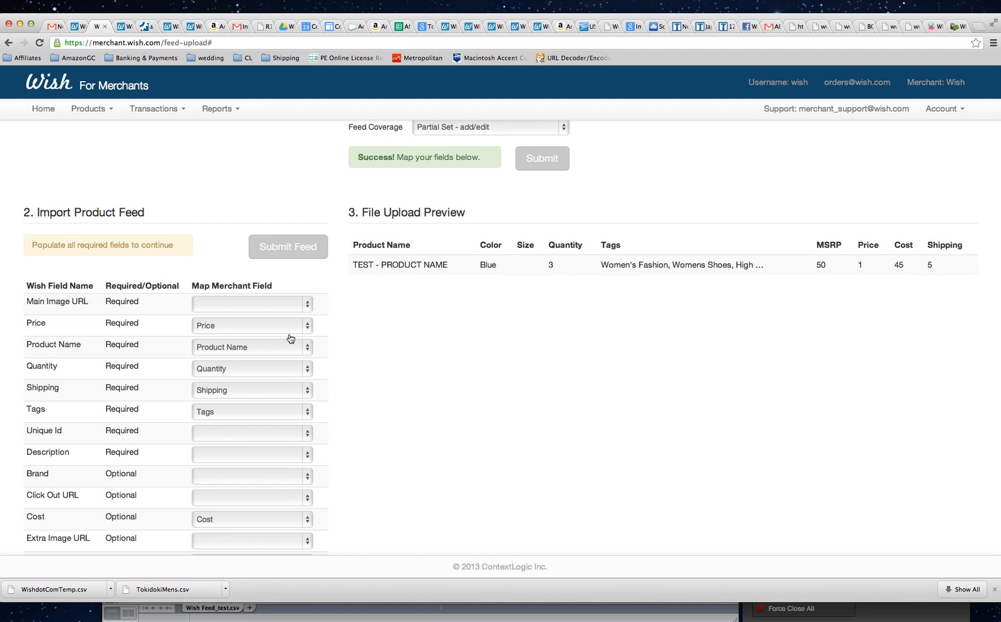
scroll(360, 452, down, 3)
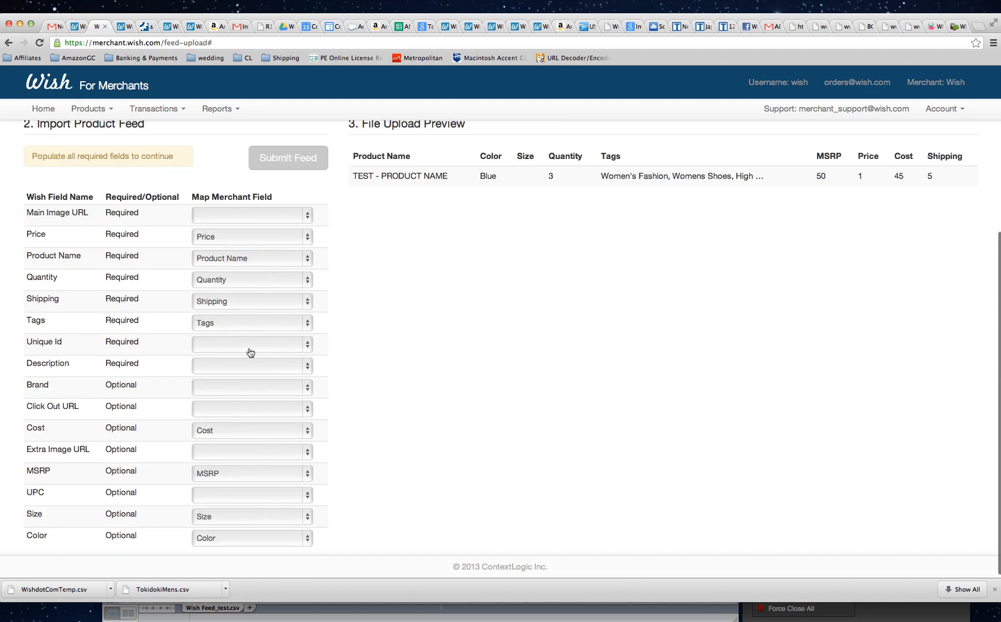
scroll(351, 308, up, 2)
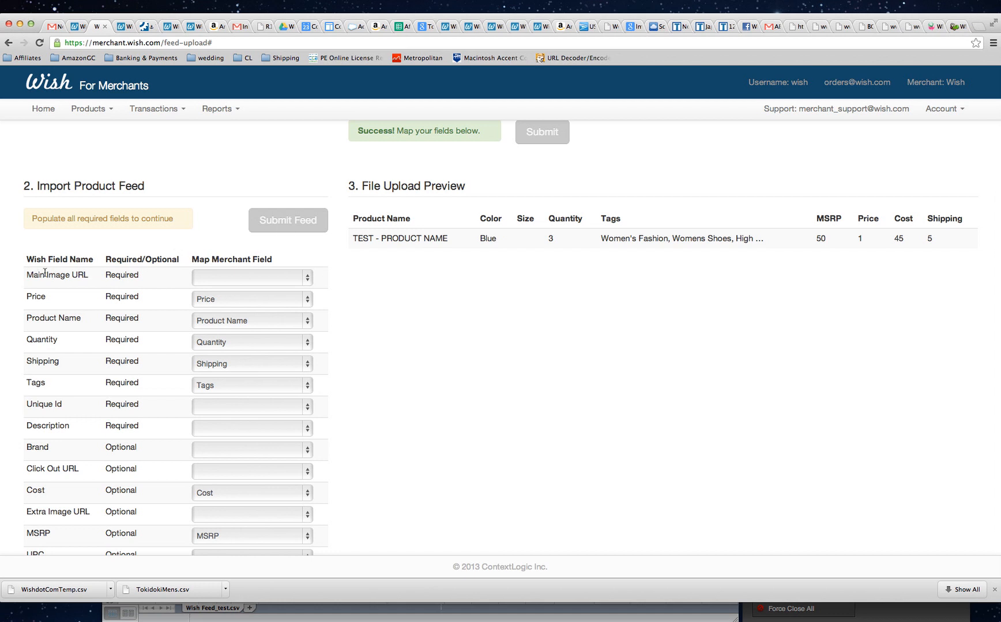
click(305, 283)
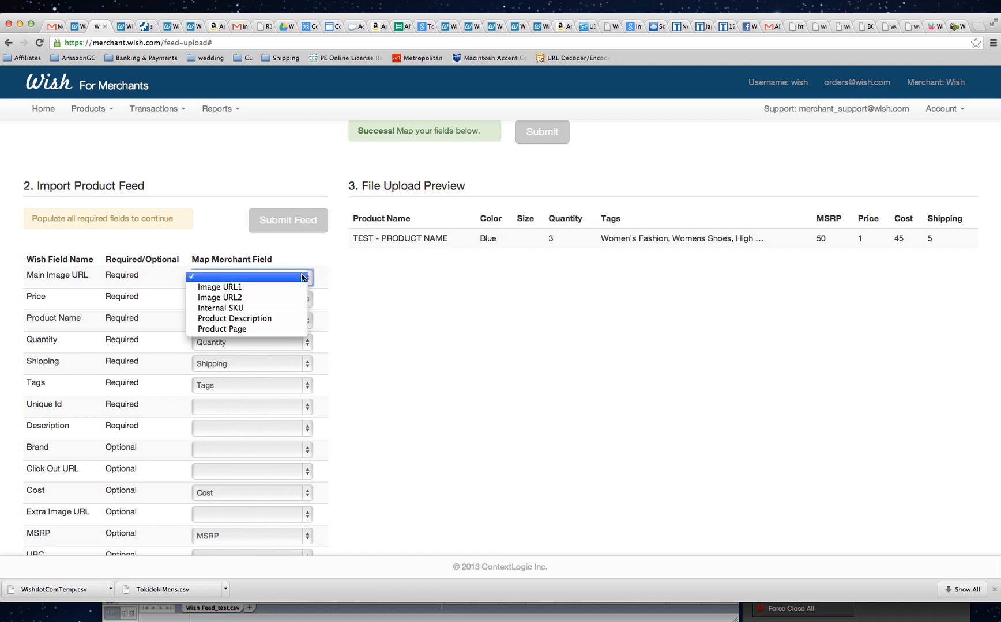
click(287, 288)
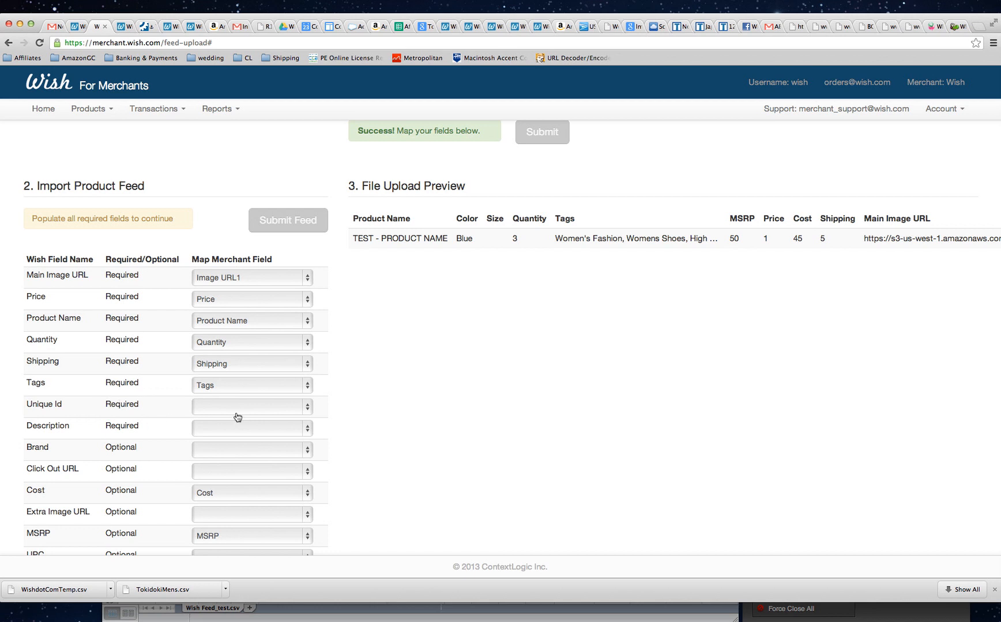
click(308, 410)
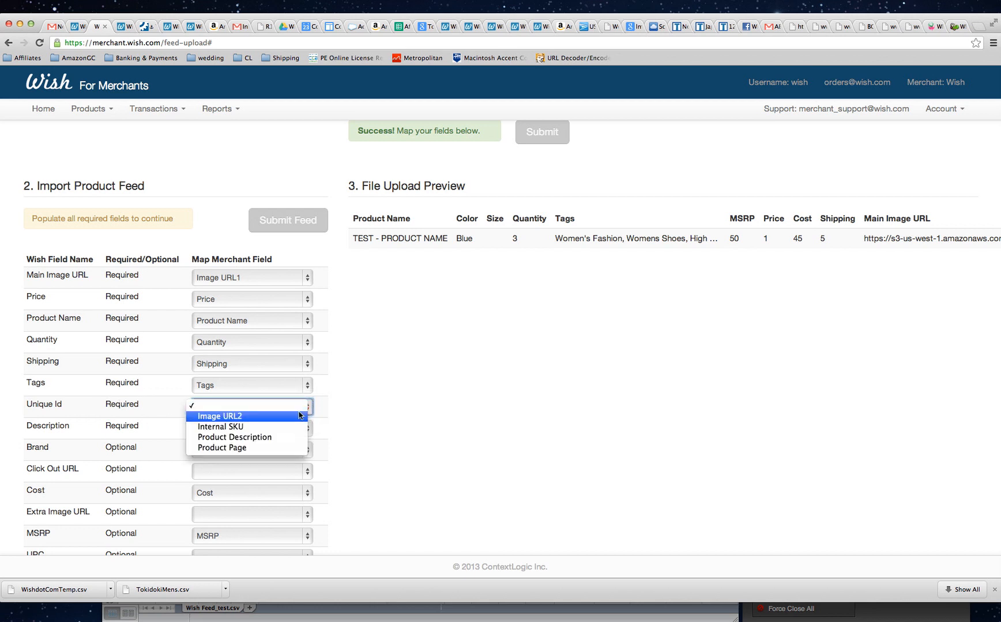
click(279, 428)
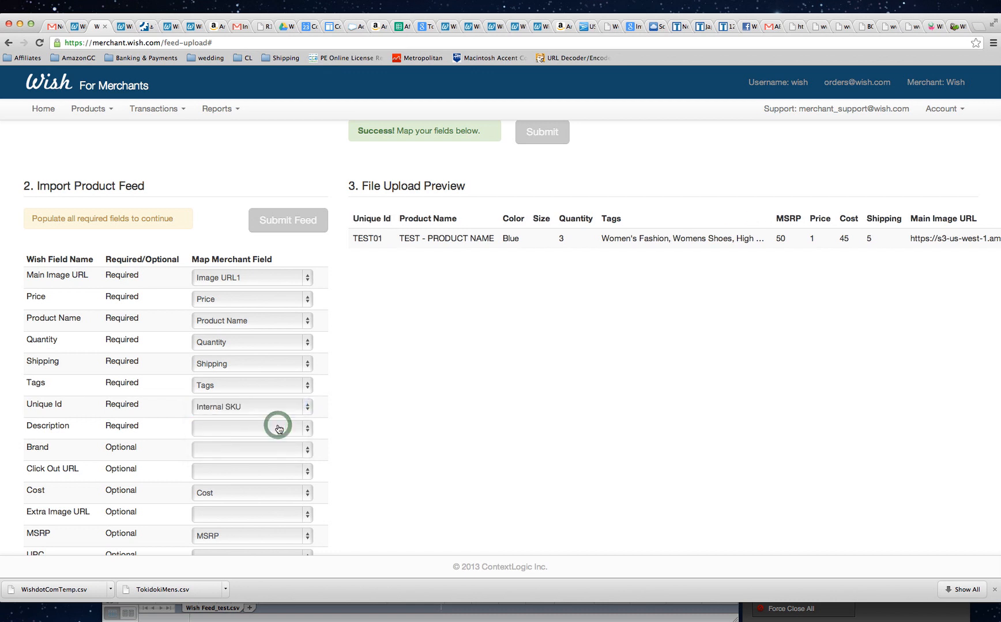
- Map the required Wish field Description to Product Description
click(301, 430)
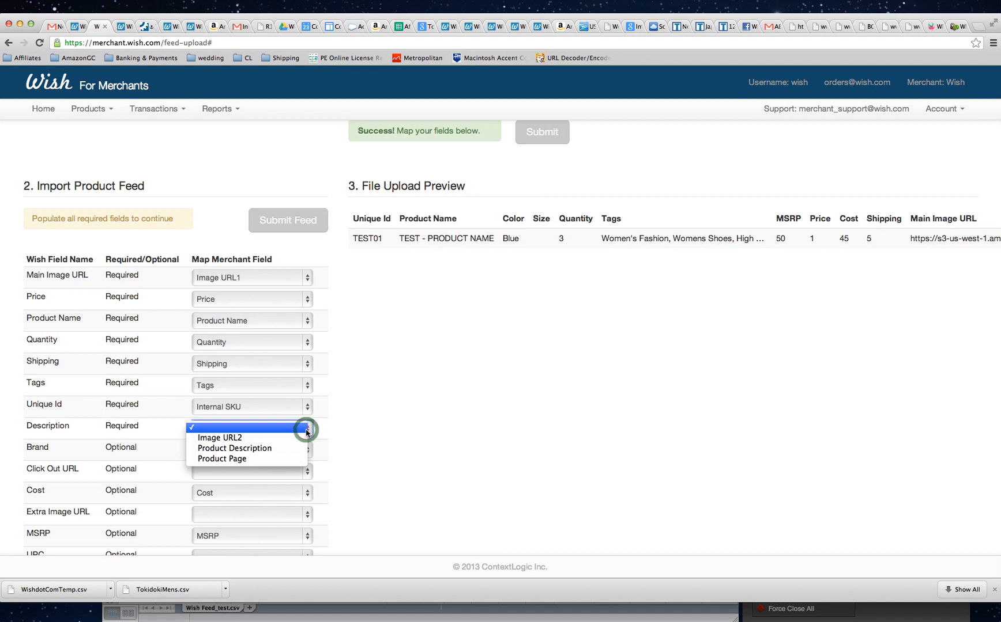
click(283, 448)
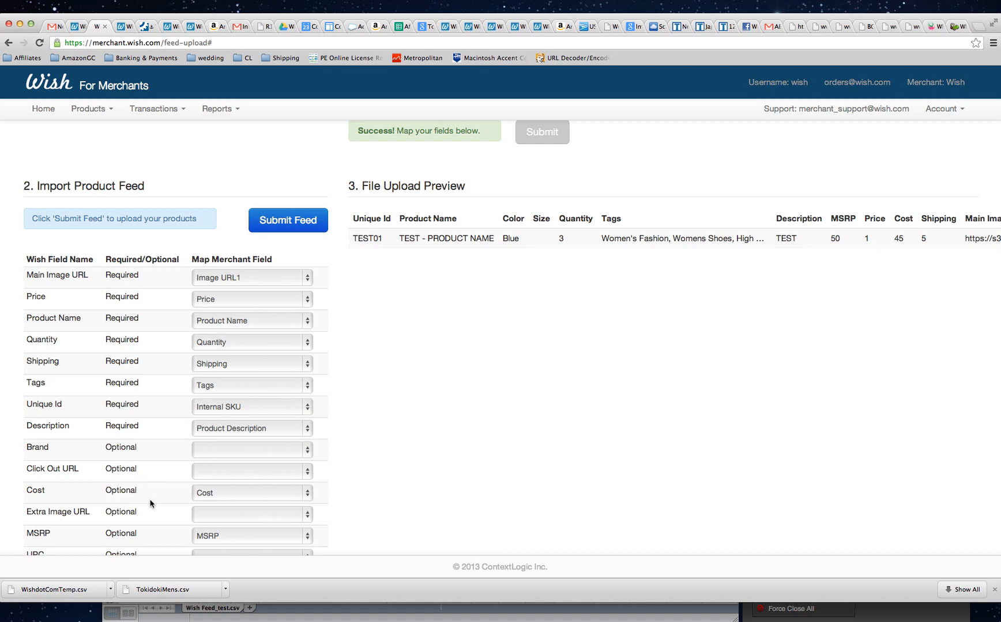
- Review the optional field mappings and check the test product's values across all columns of the File Upload Preview
scroll(355, 472, down, 2)
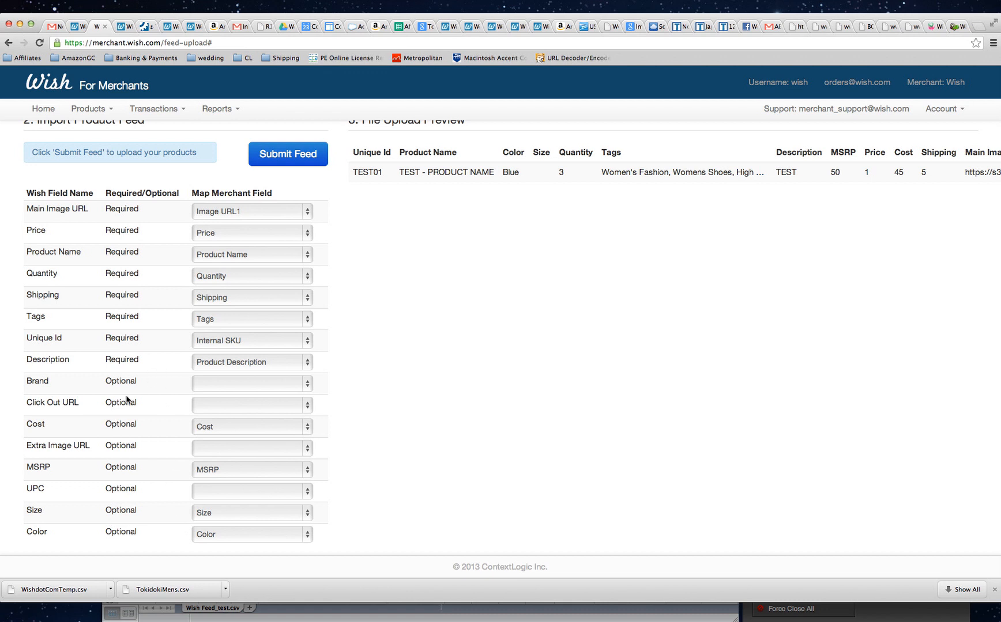
scroll(407, 384, down, 1)
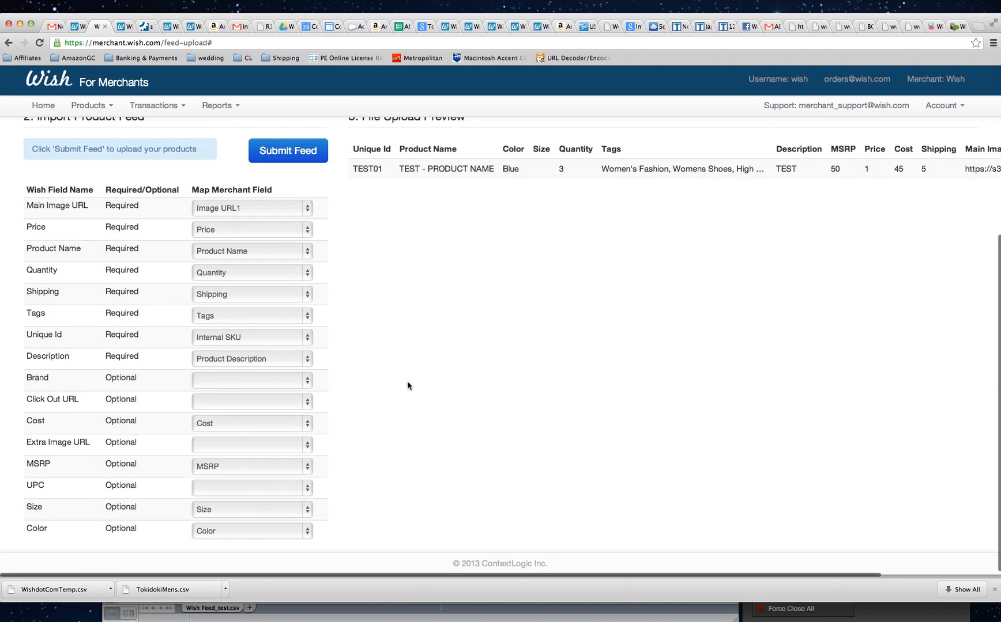
scroll(381, 295, right, 5)
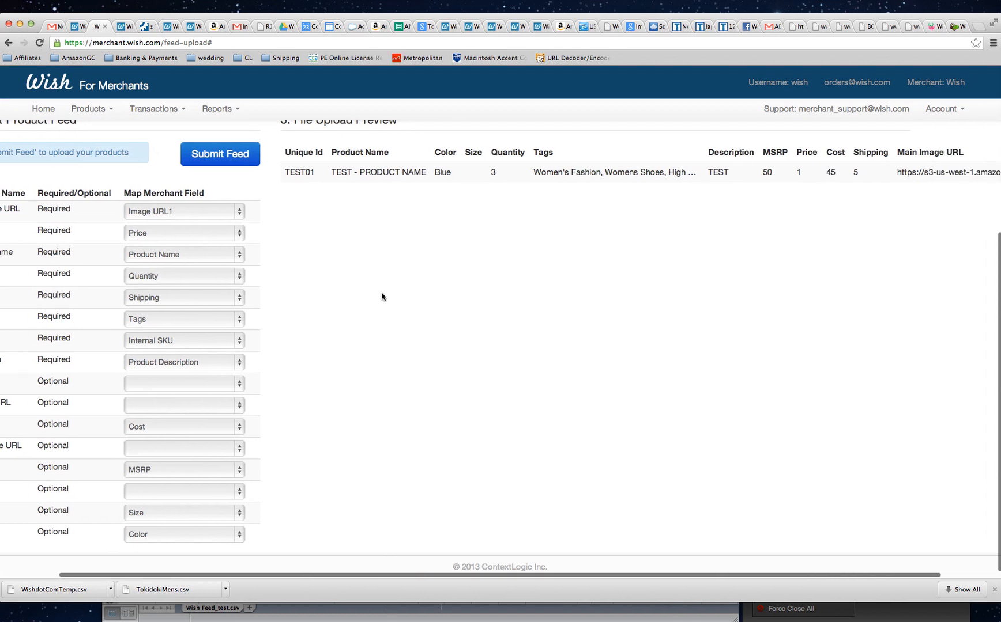
scroll(380, 297, right, 1)
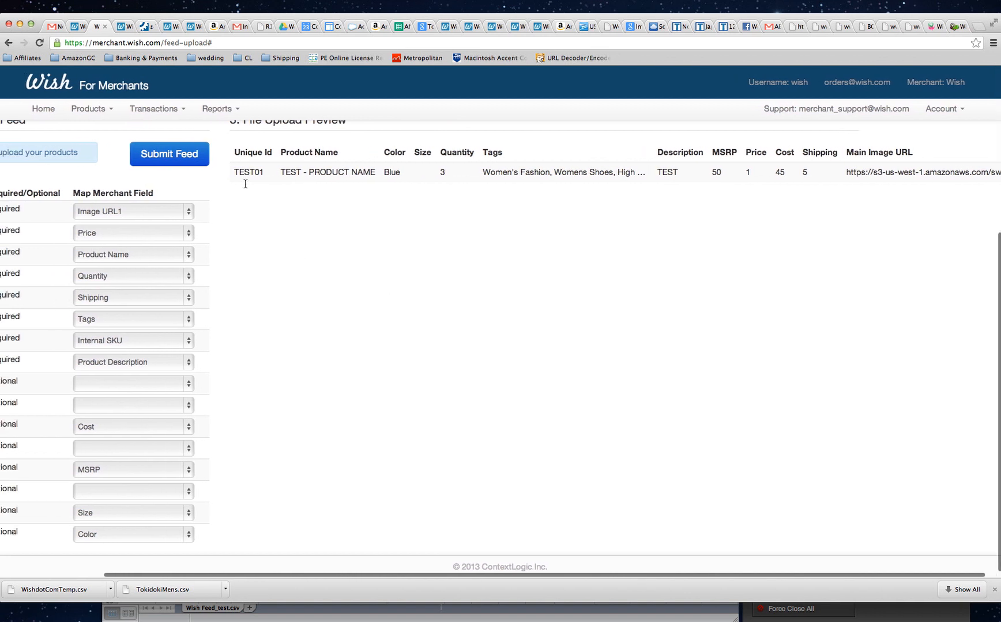
scroll(270, 240, up, 3)
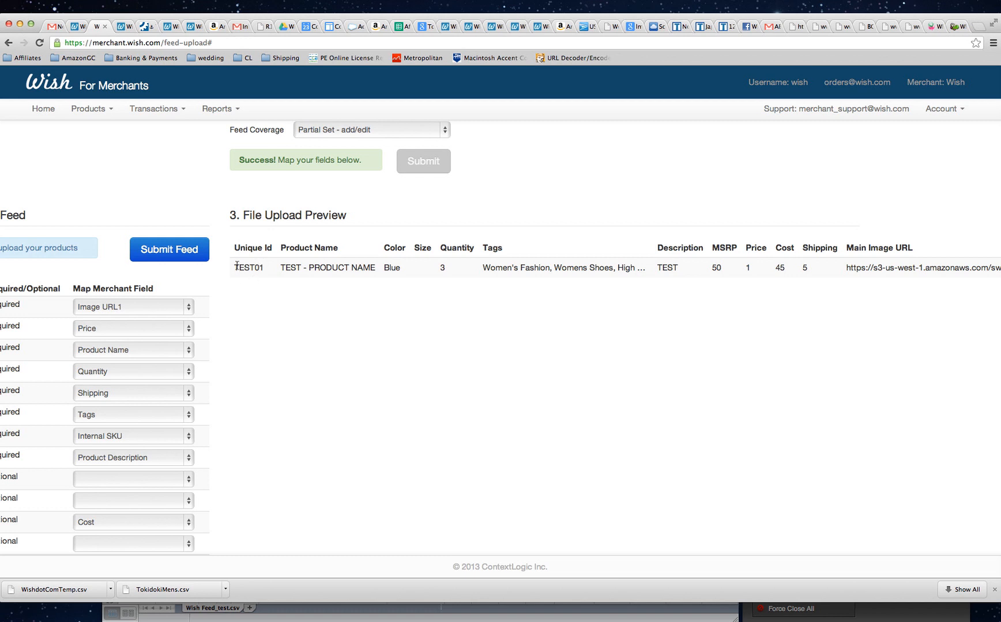
scroll(252, 295, right, 3)
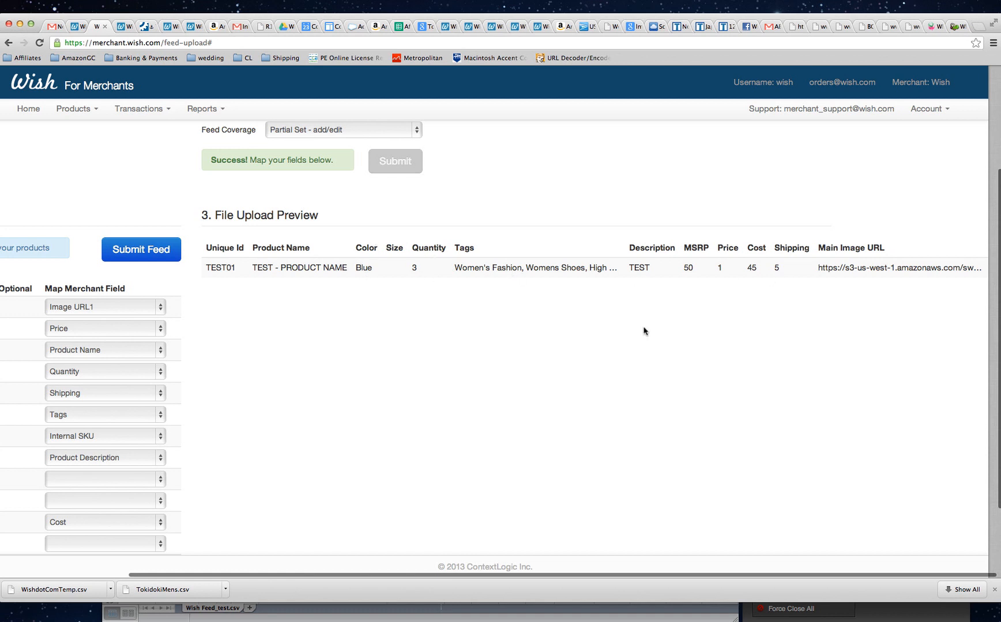
scroll(541, 319, left, 1)
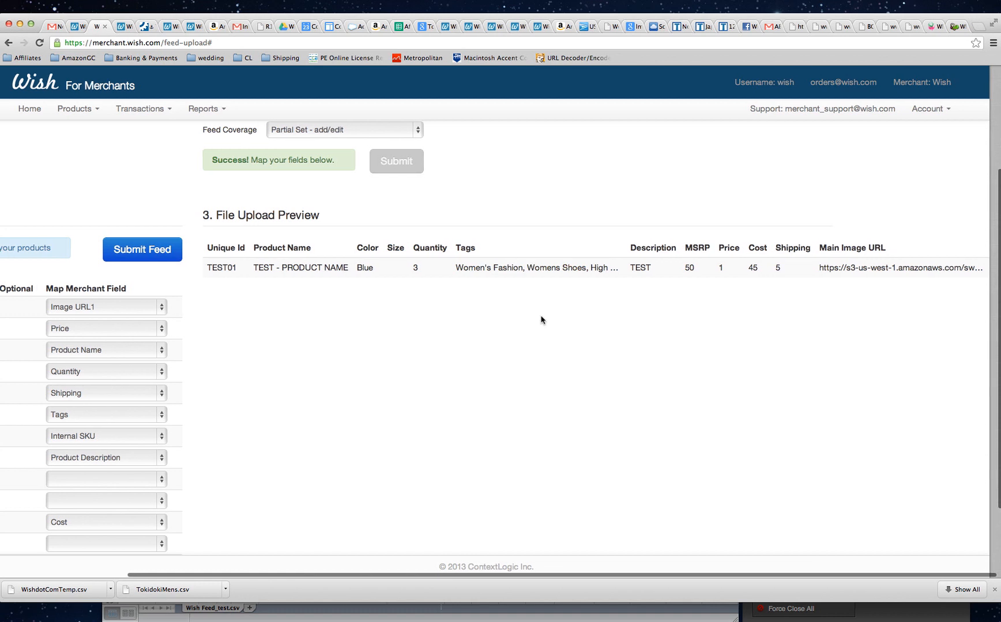
scroll(324, 311, left, 2)
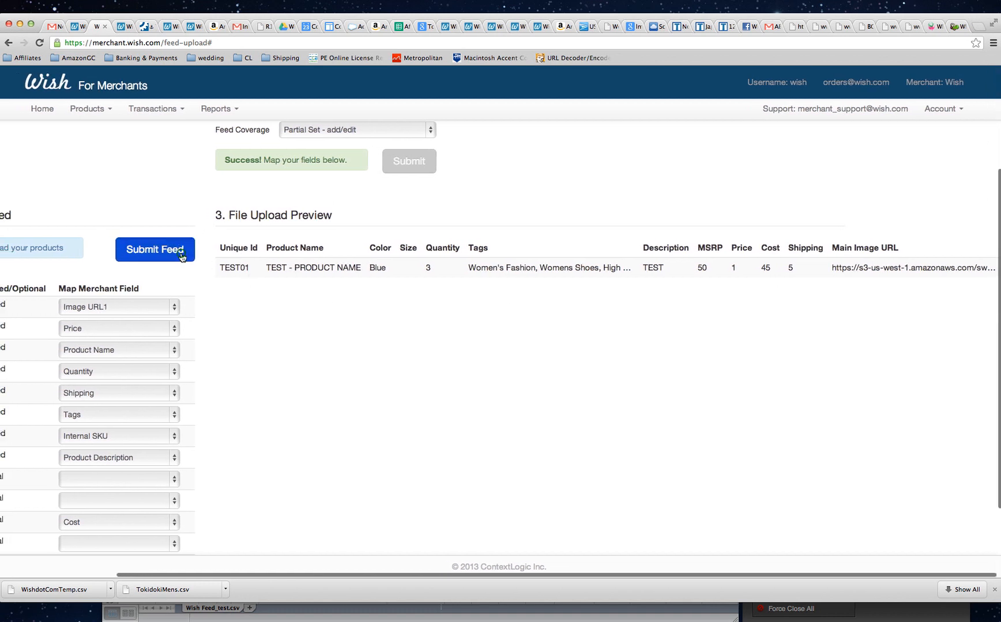
- Submit the mapped product feed for upload and dismiss the confirmation dialog
click(180, 255)
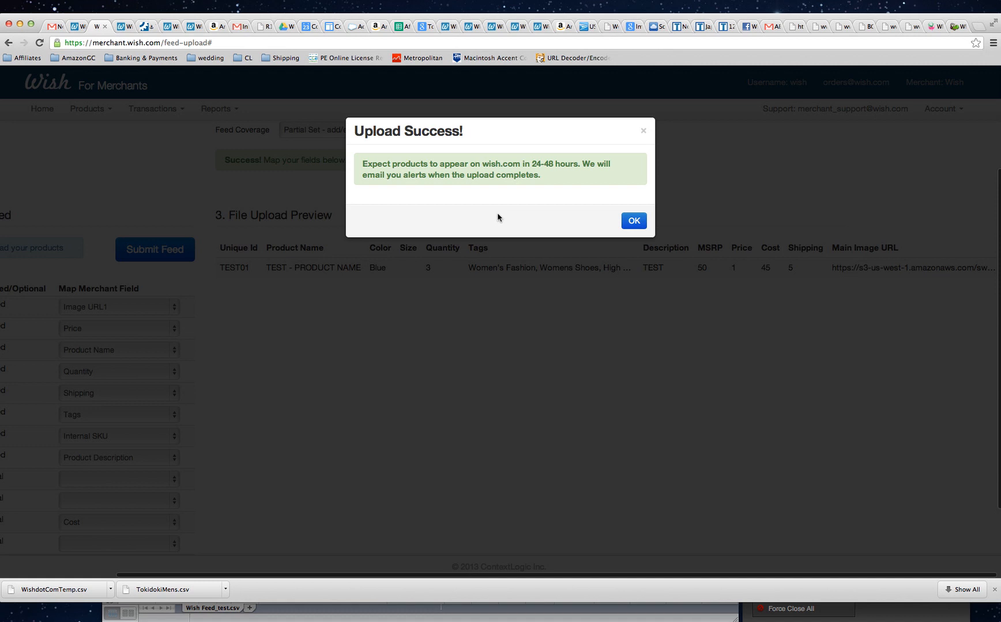
click(632, 227)
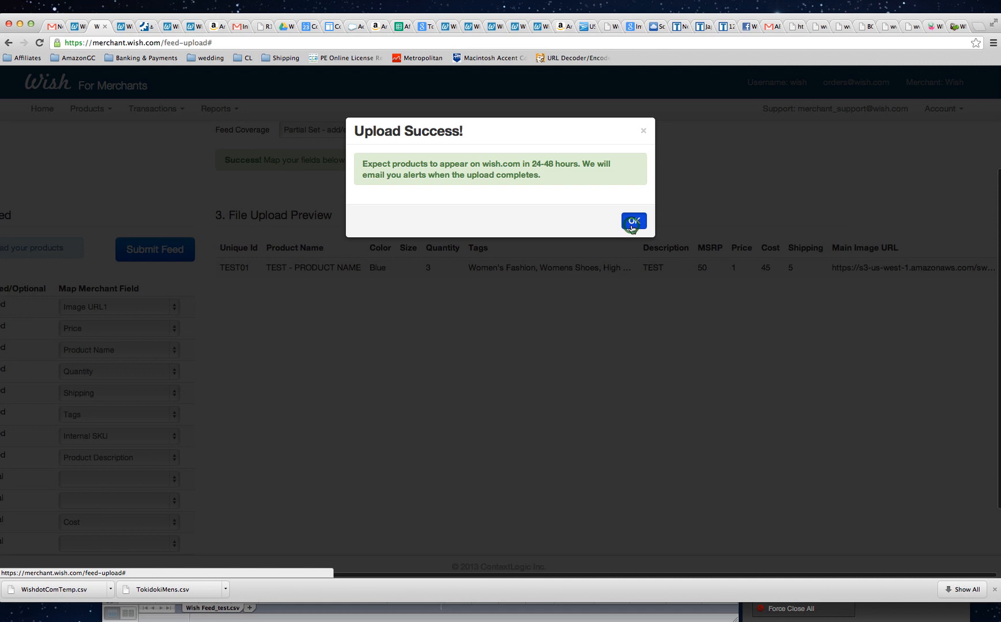